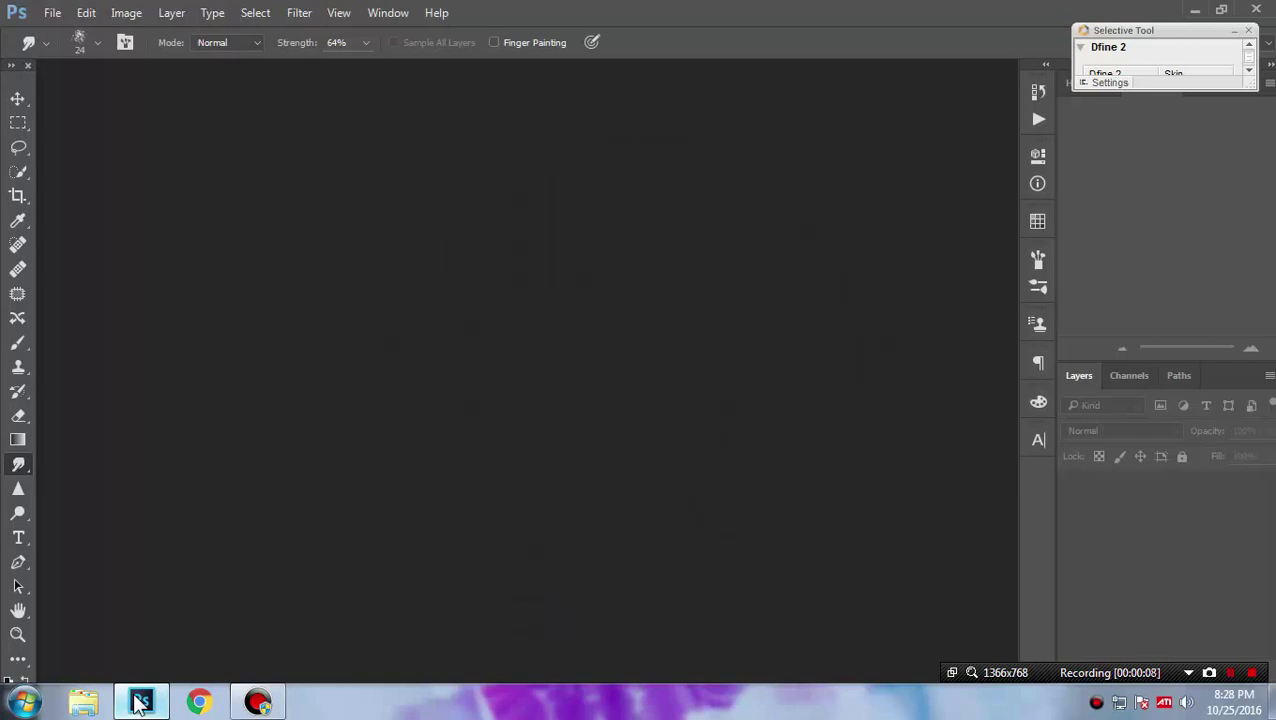
- Start opening a file and browse to the photoshop 2 folder on drive D
left_click(52, 16)
left_click(62, 51)
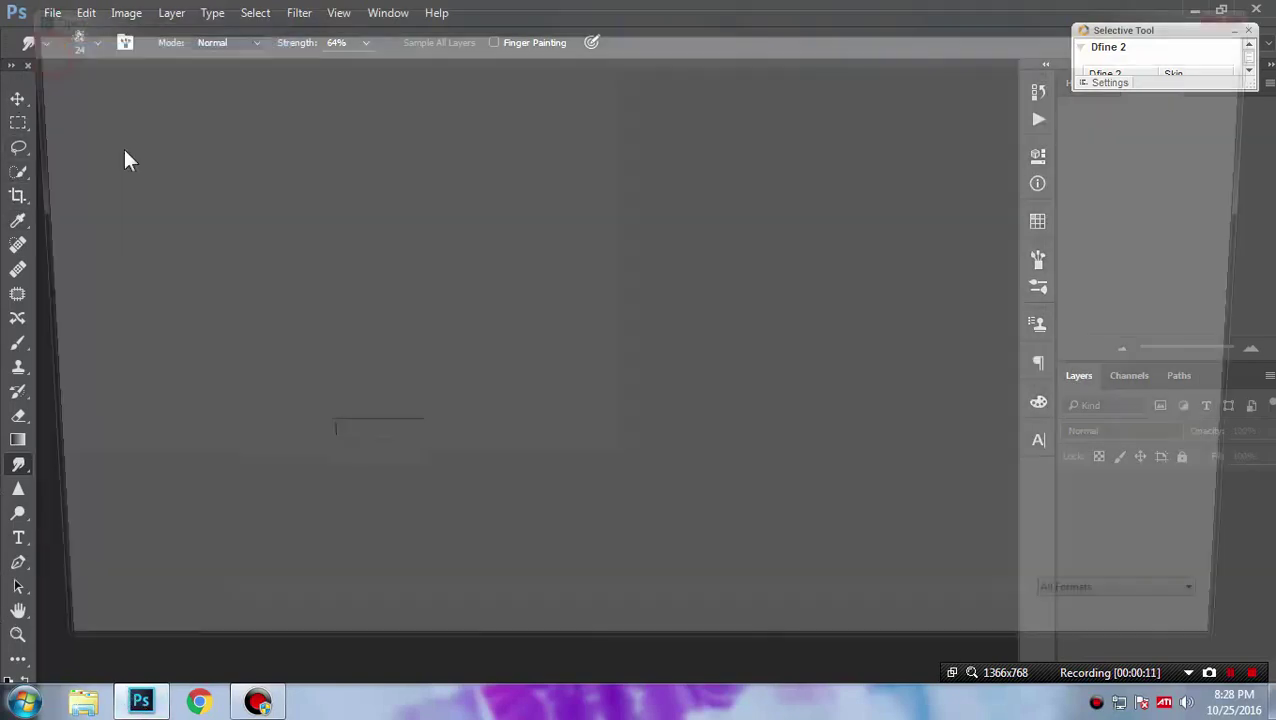
left_click(84, 127)
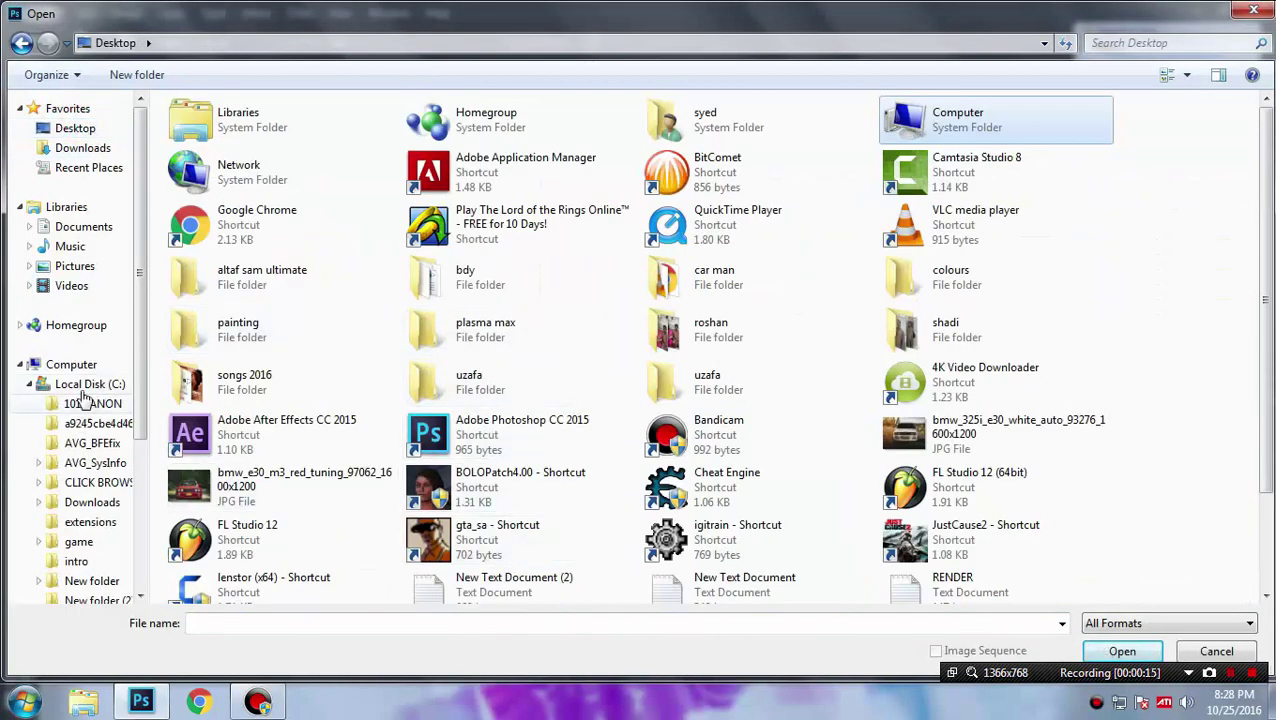
left_click_drag(140, 398, 163, 551)
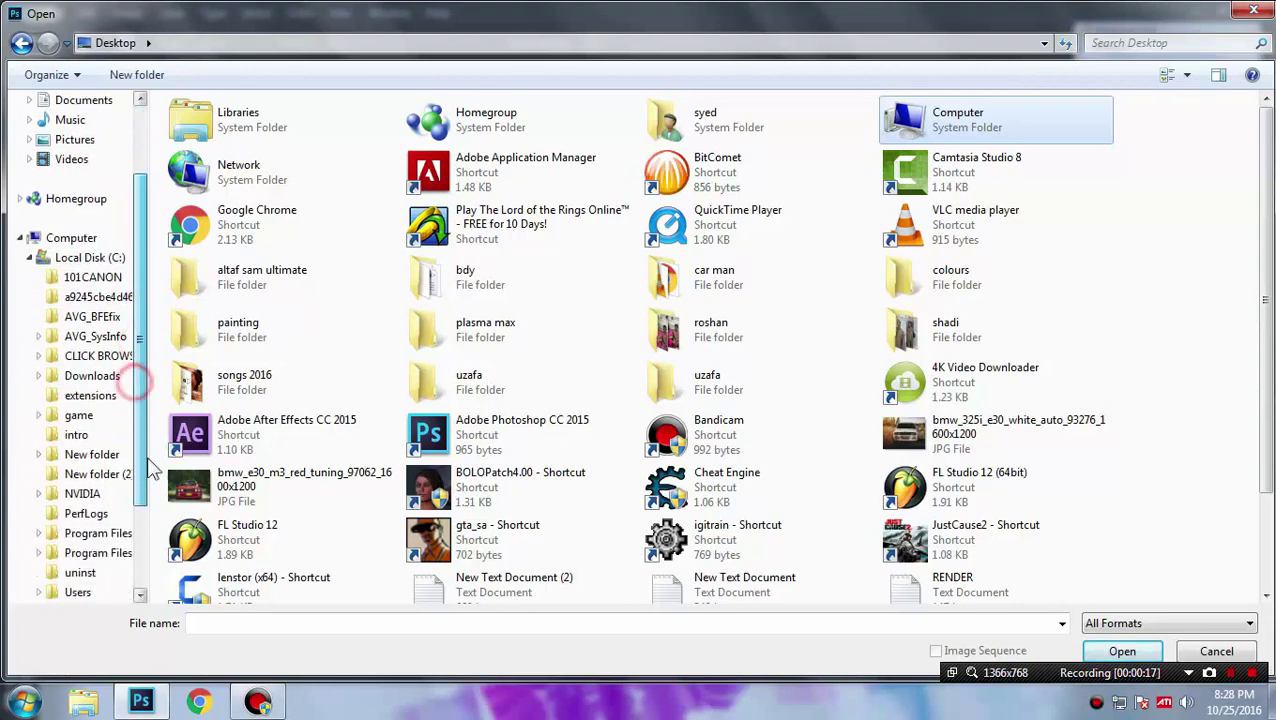
left_click(110, 553)
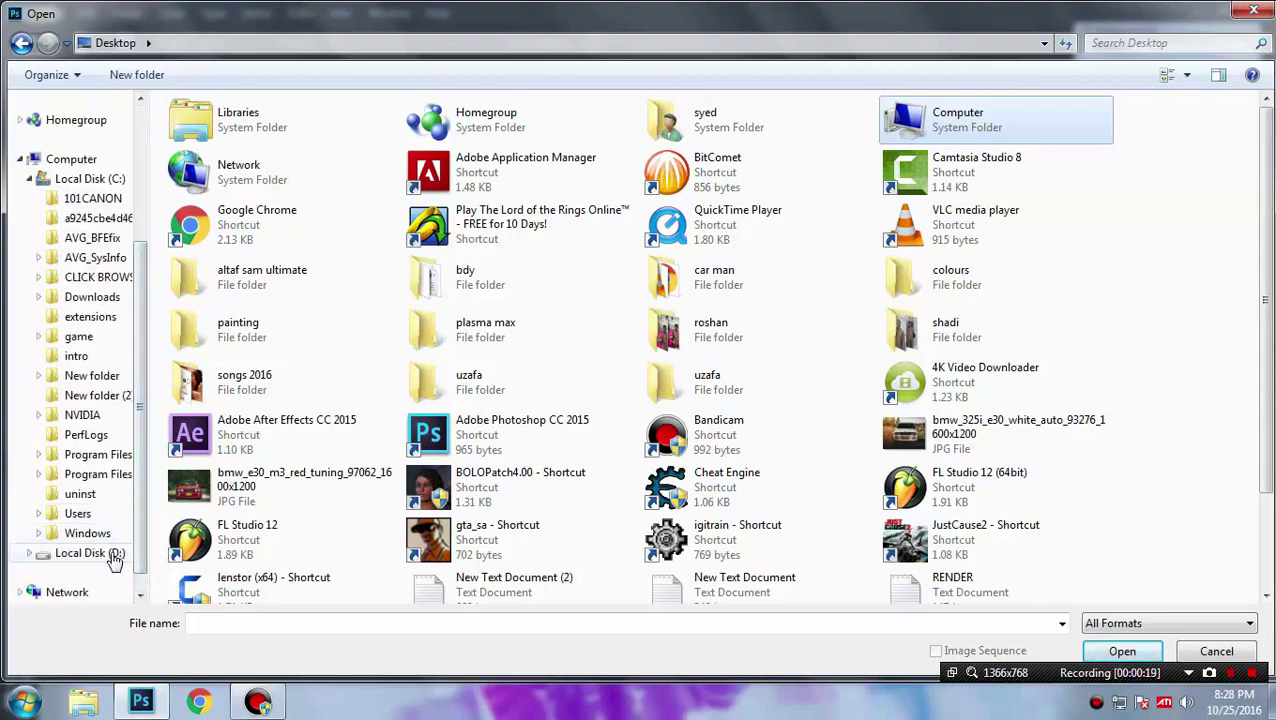
left_click(510, 290)
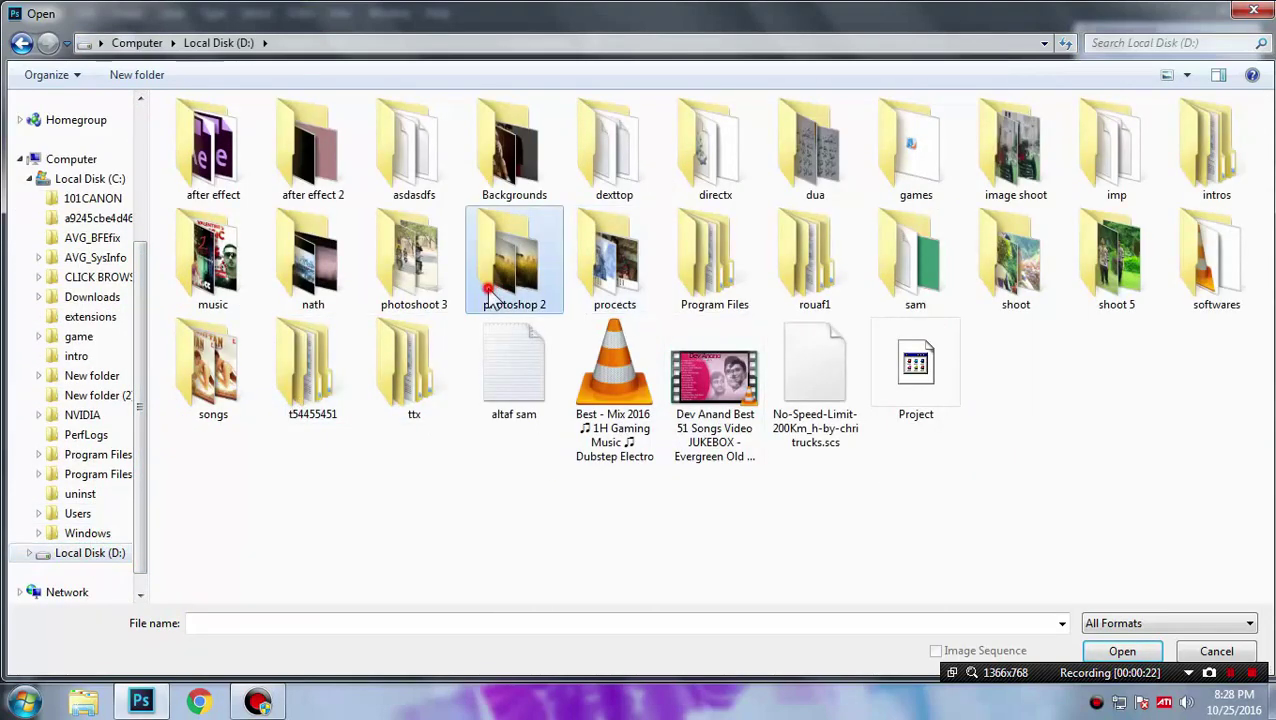
double_click(508, 287)
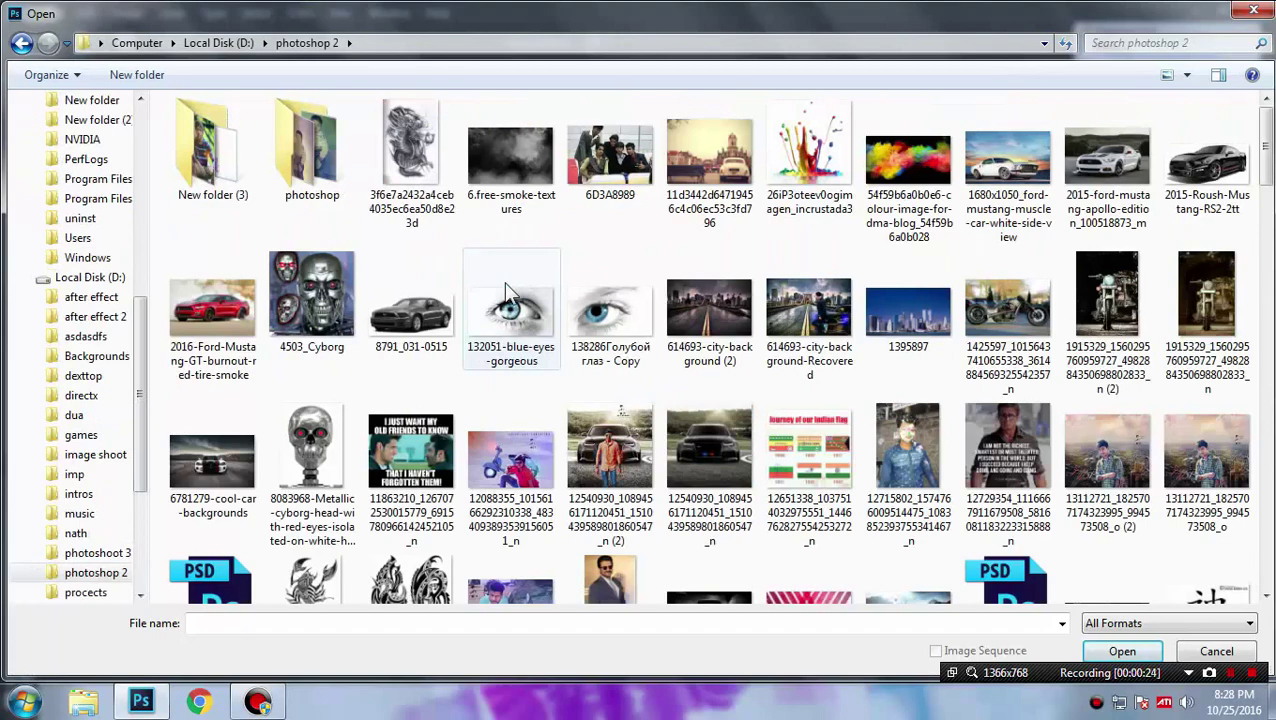
scroll(513, 288, "down", 4)
scroll(621, 305, "up", 2)
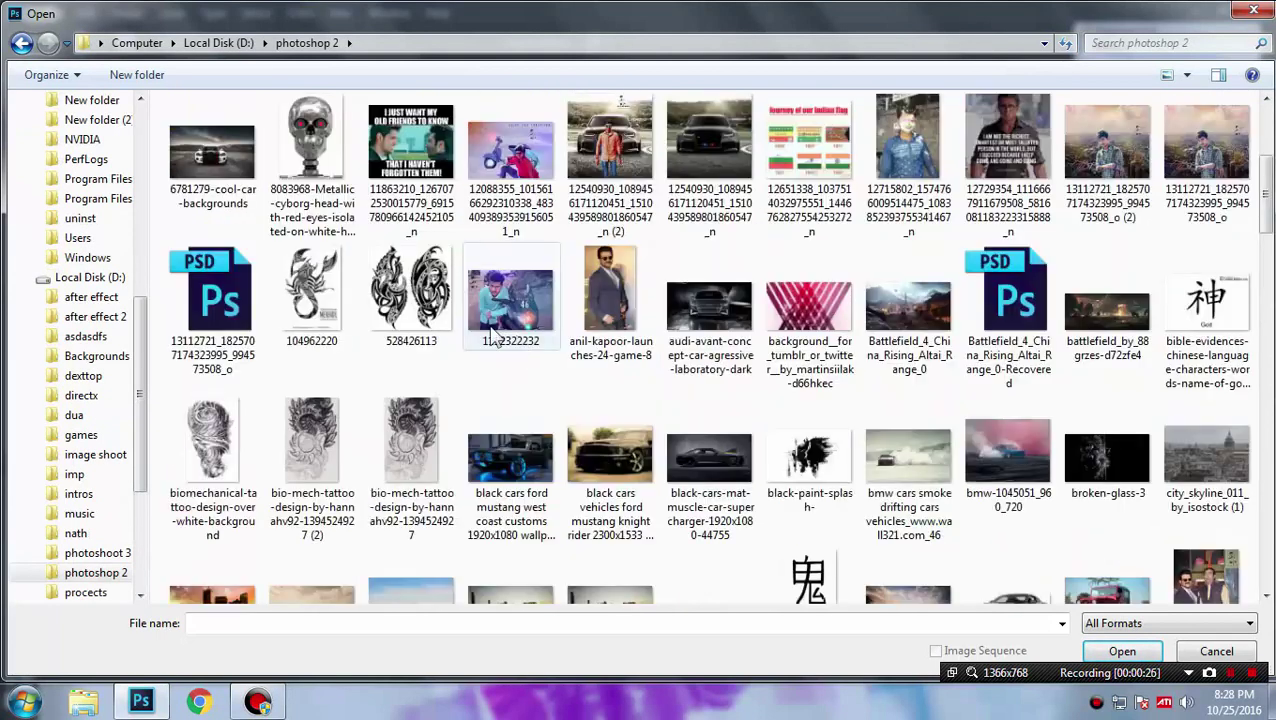
scroll(500, 330, "up", 3)
double_click(218, 155)
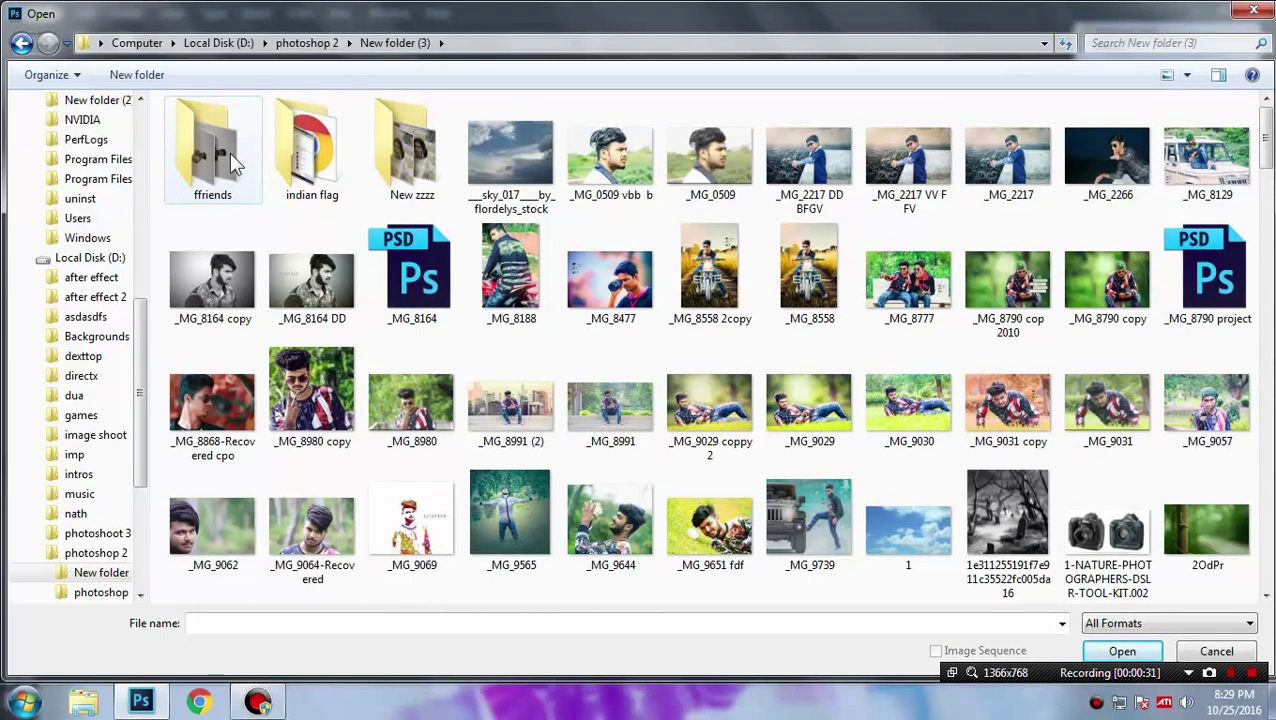
scroll(230, 160, "down", 5)
left_click(610, 150)
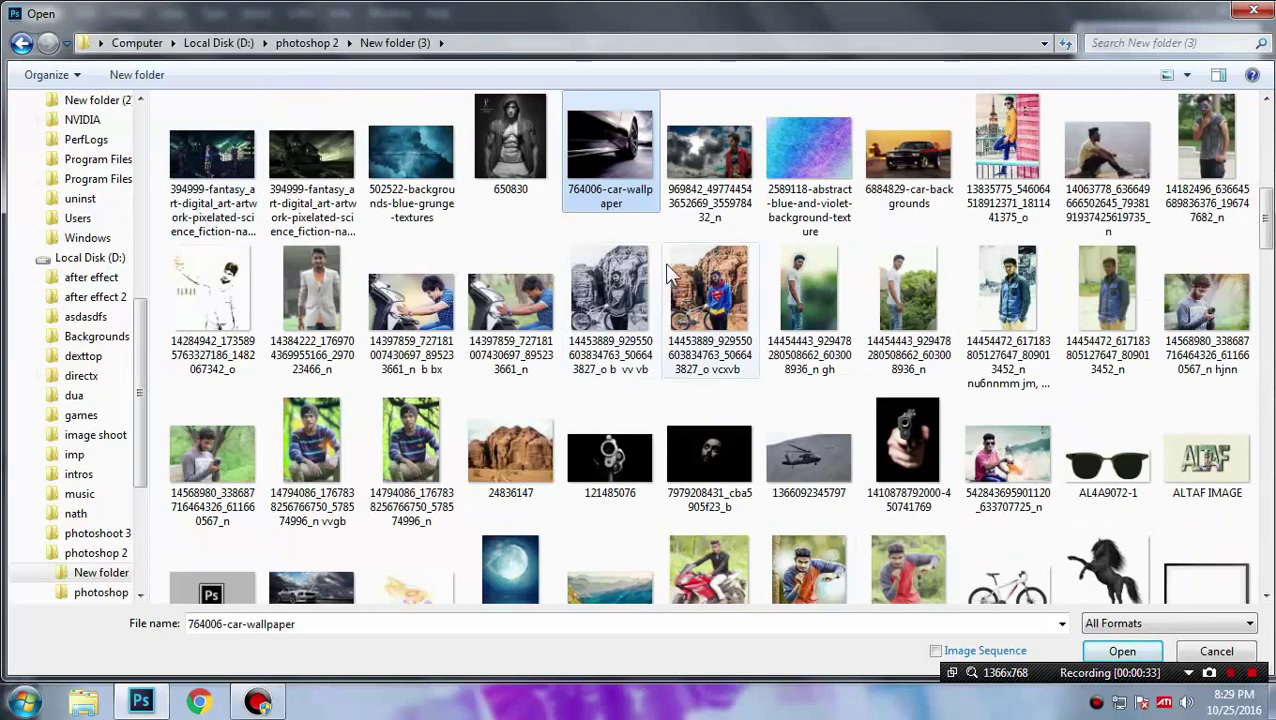
left_click(710, 465)
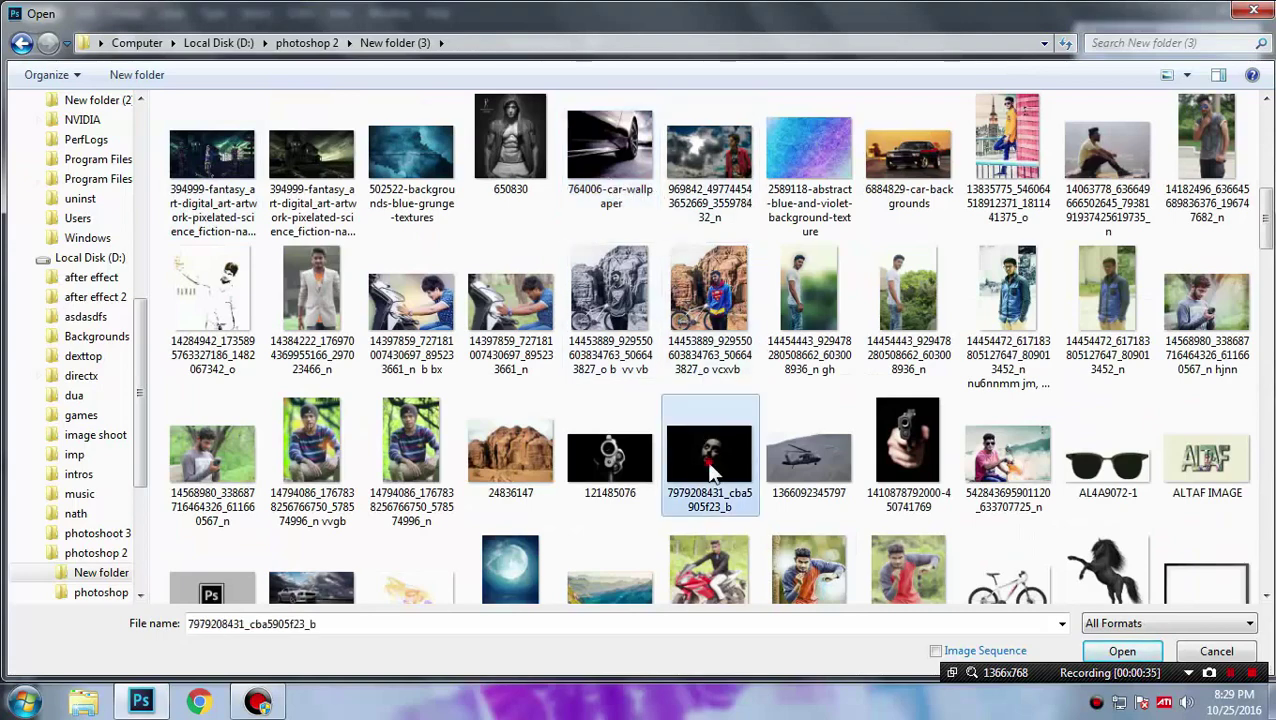
left_click(1134, 652)
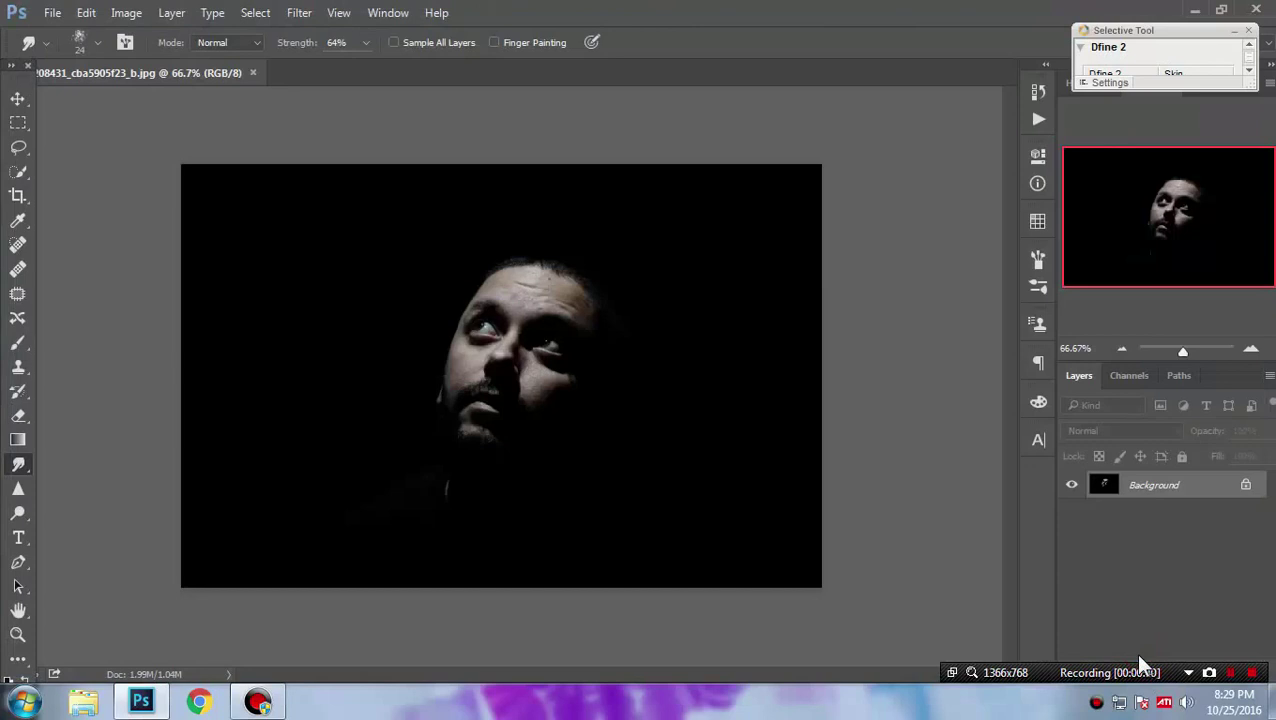
- Select the Brush tool with a soft round 600 px tip
left_click(20, 343)
right_click(318, 285)
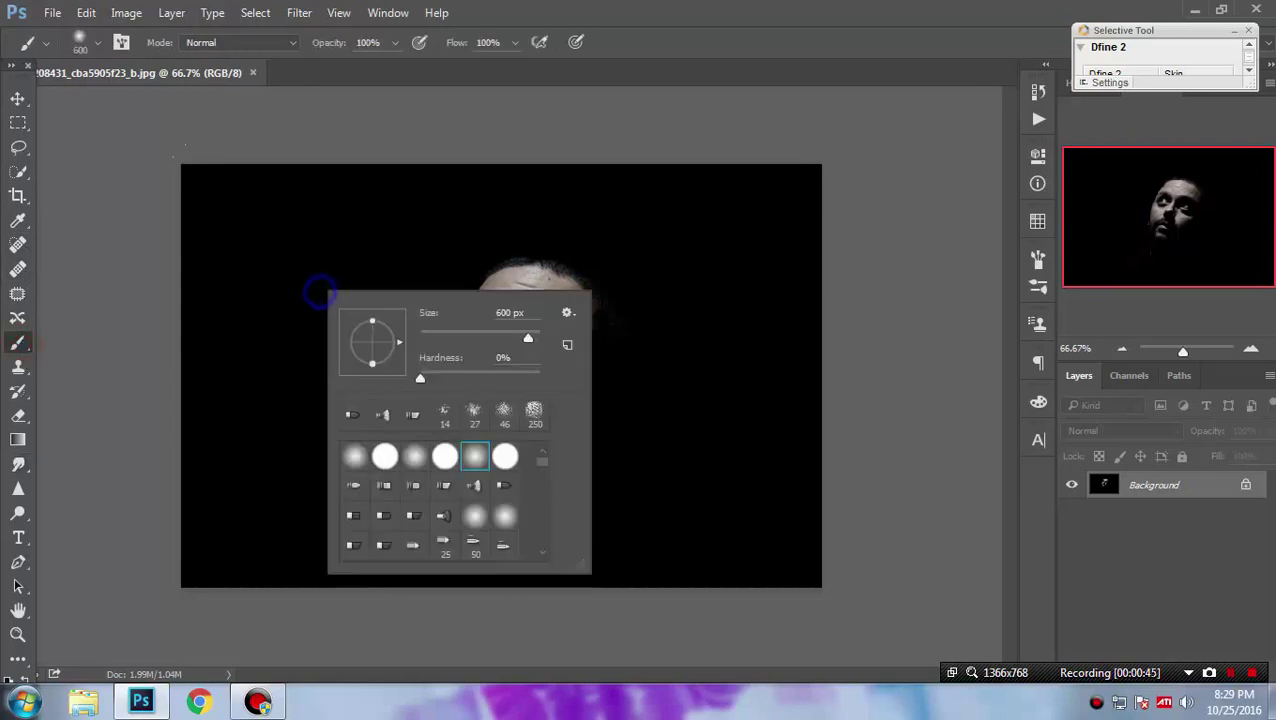
double_click(415, 457)
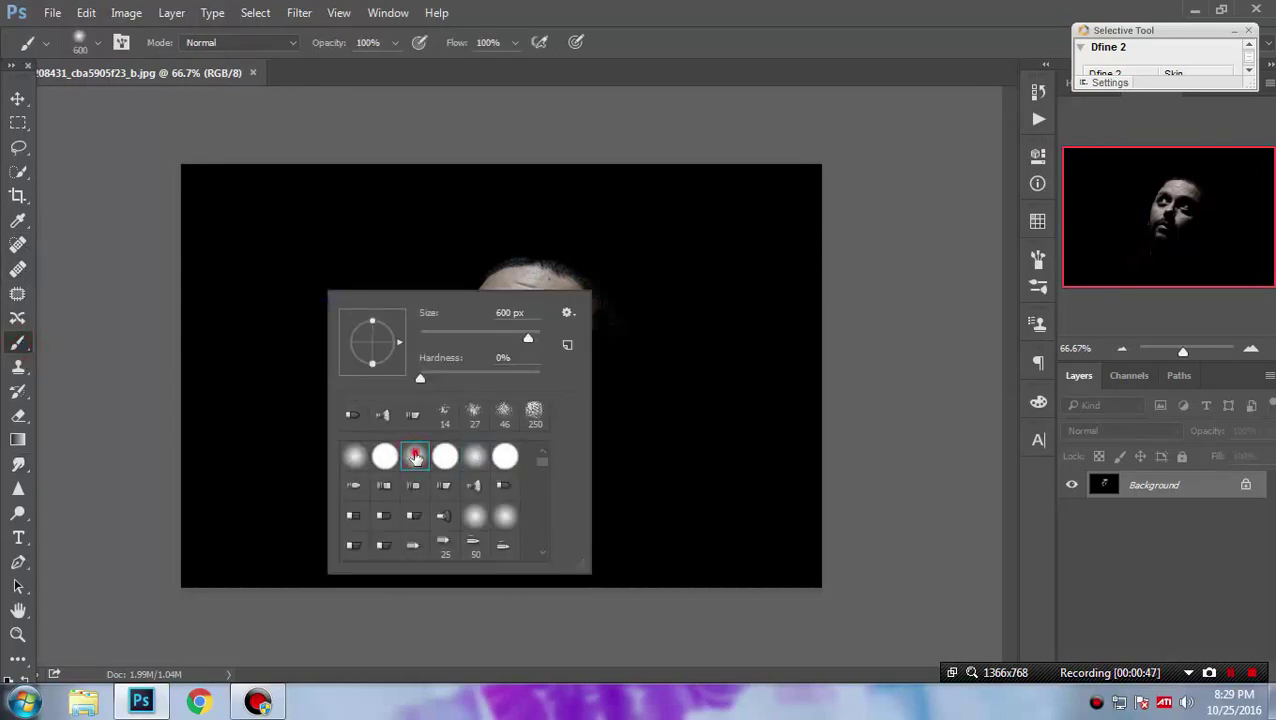
- Sample the forehead skin tone and shift the foreground colour to bright orange
left_click(1040, 400)
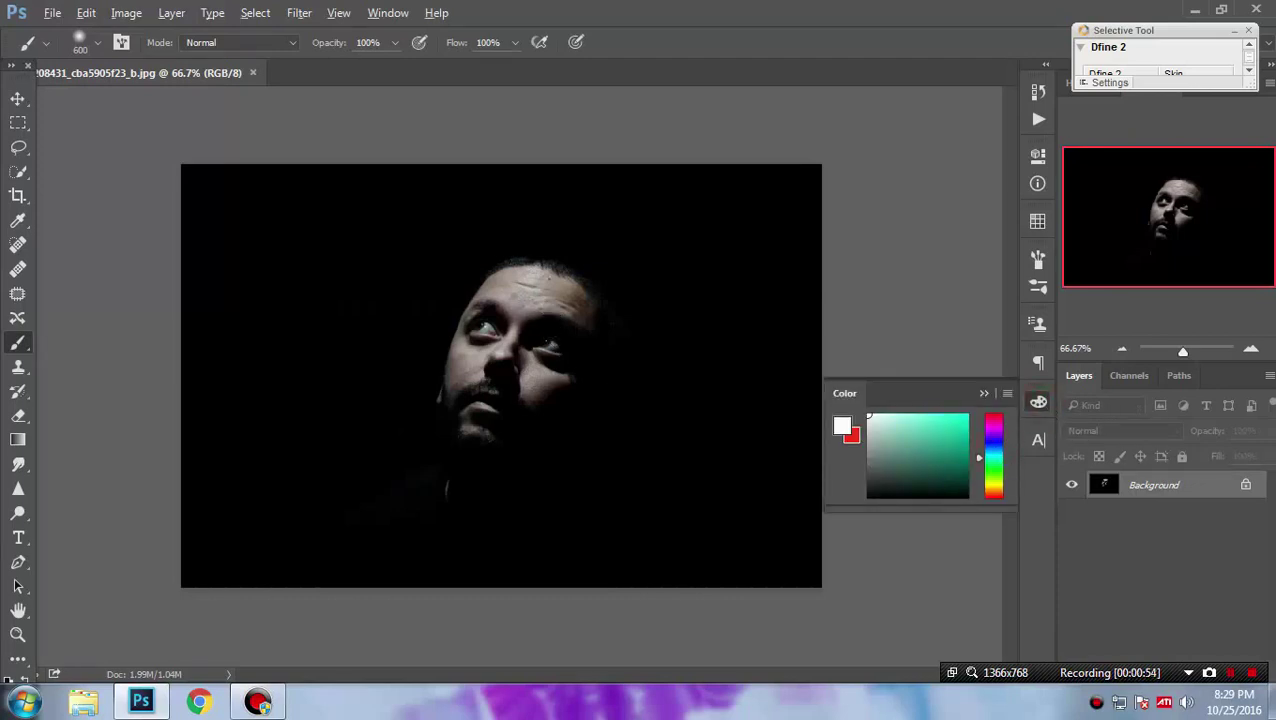
left_click(533, 291, "alt")
left_click(530, 280, "alt")
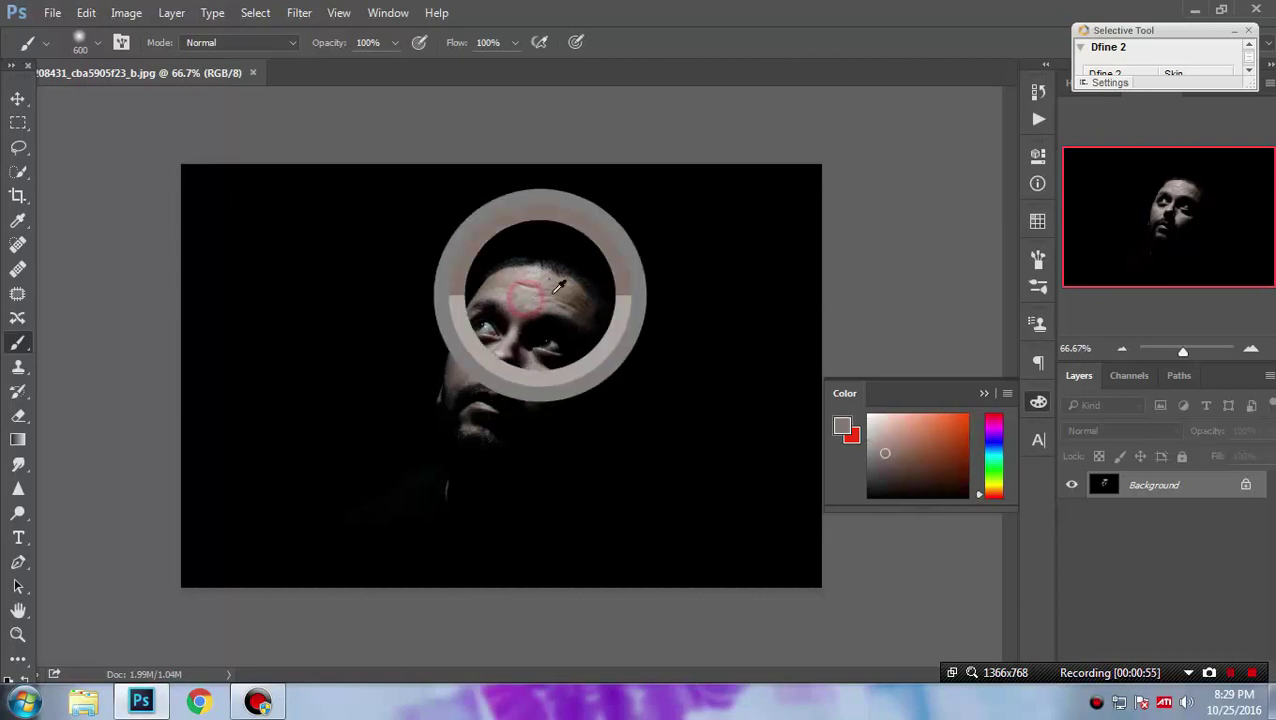
mouse_move(888, 455)
left_mouse_down()
mouse_move(959, 421)
mouse_move(943, 416)
left_mouse_up()
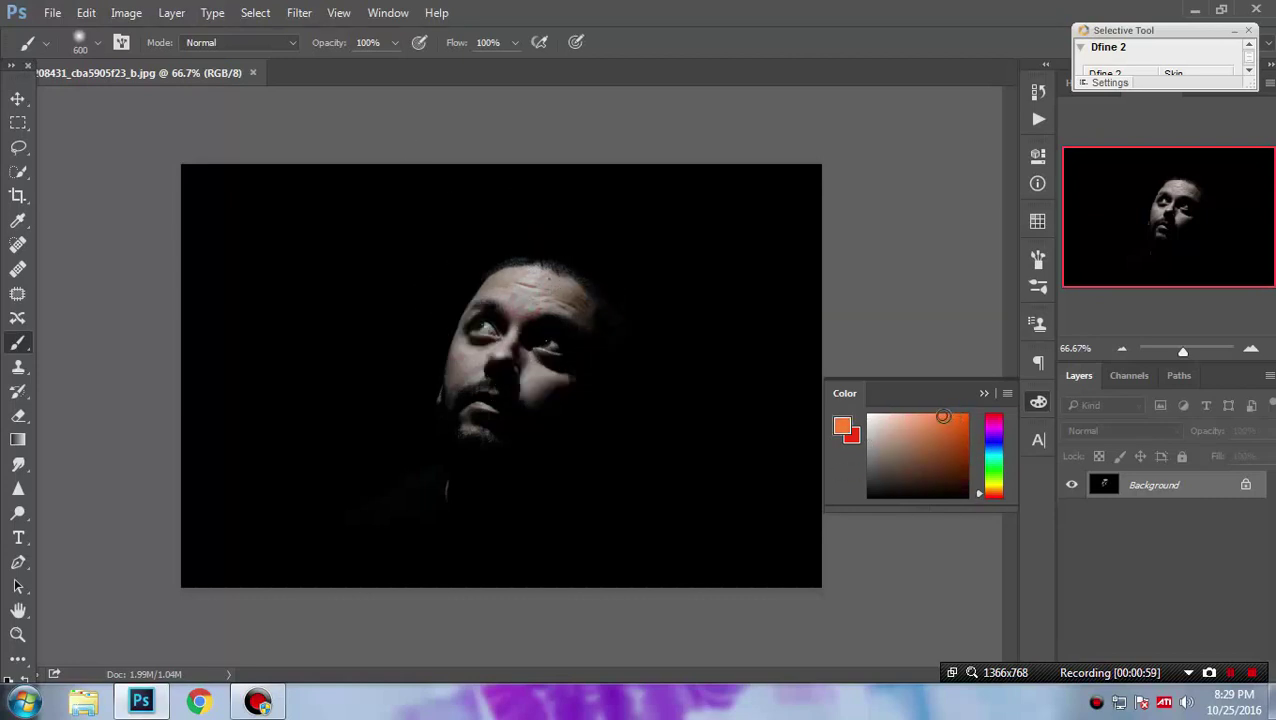
left_click(985, 394)
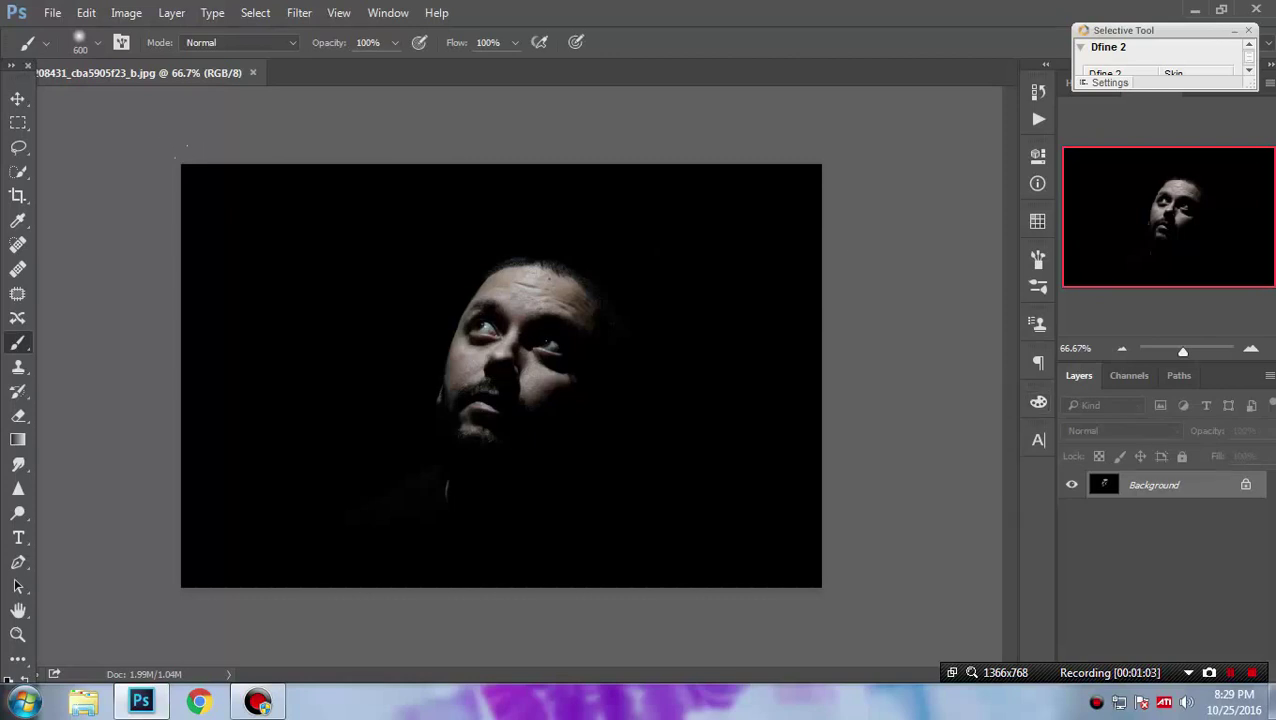
left_click(322, 292)
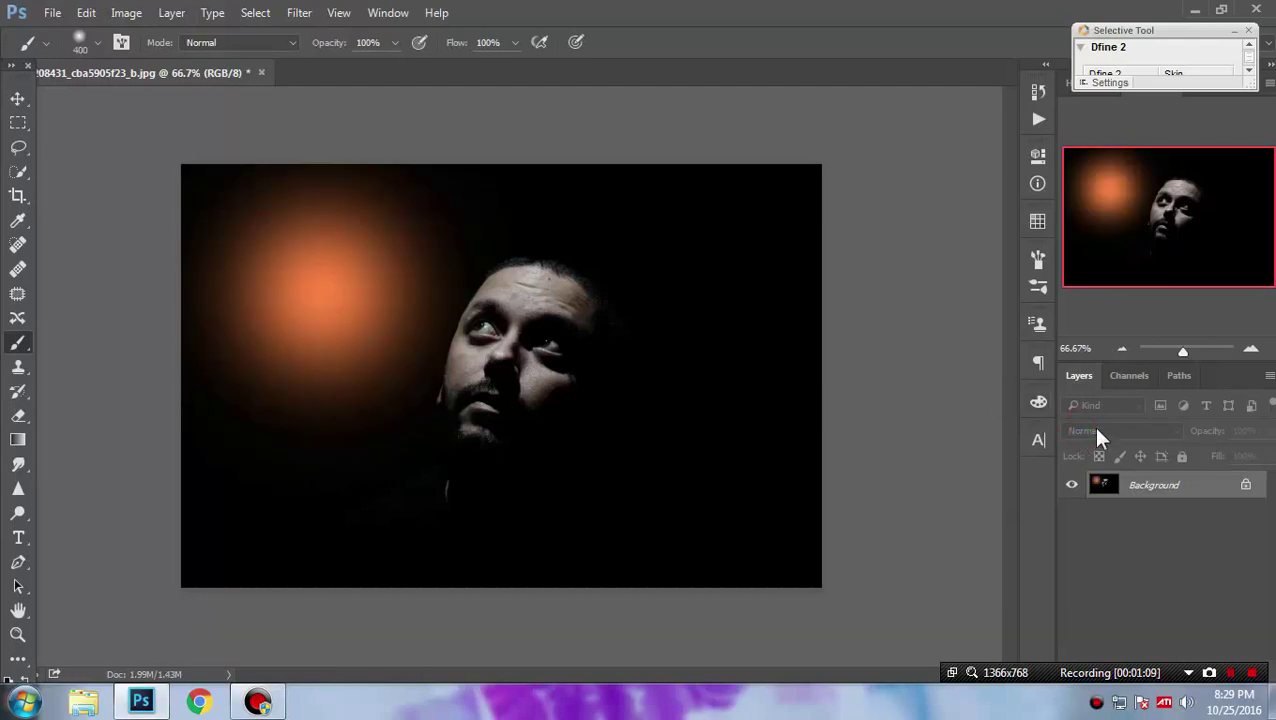
key("ctrl+z")
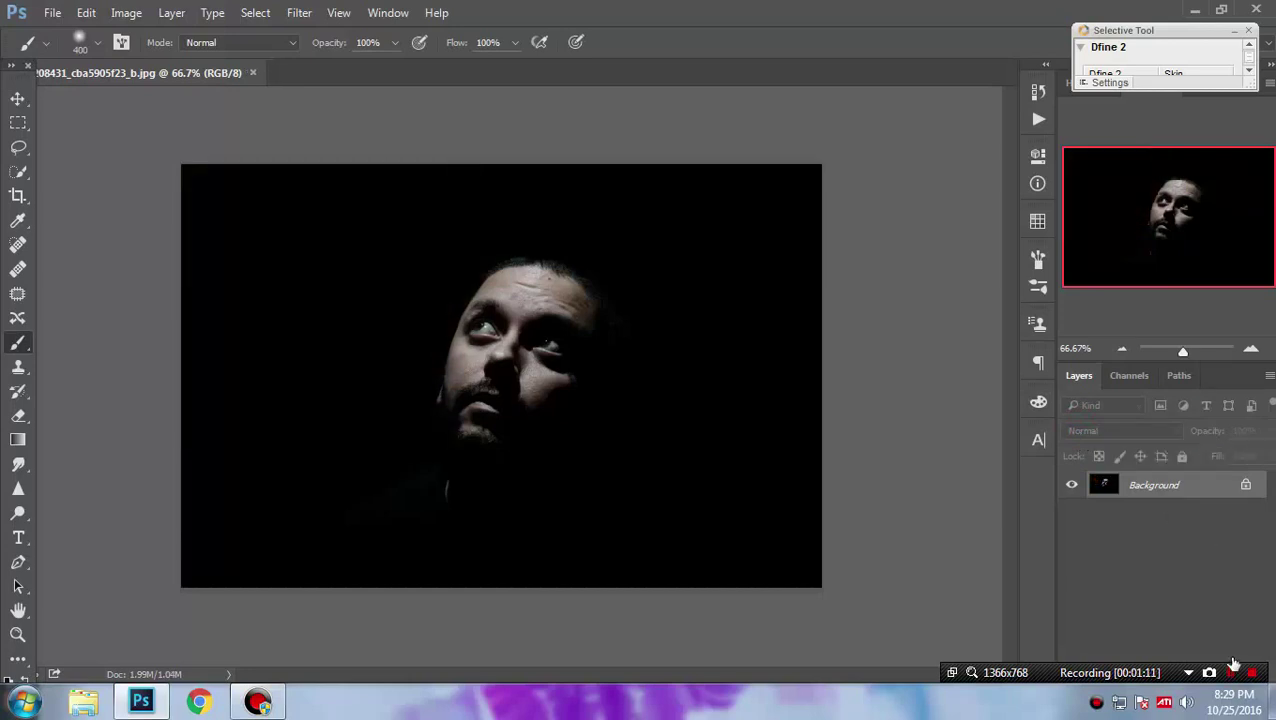
left_click(1208, 673)
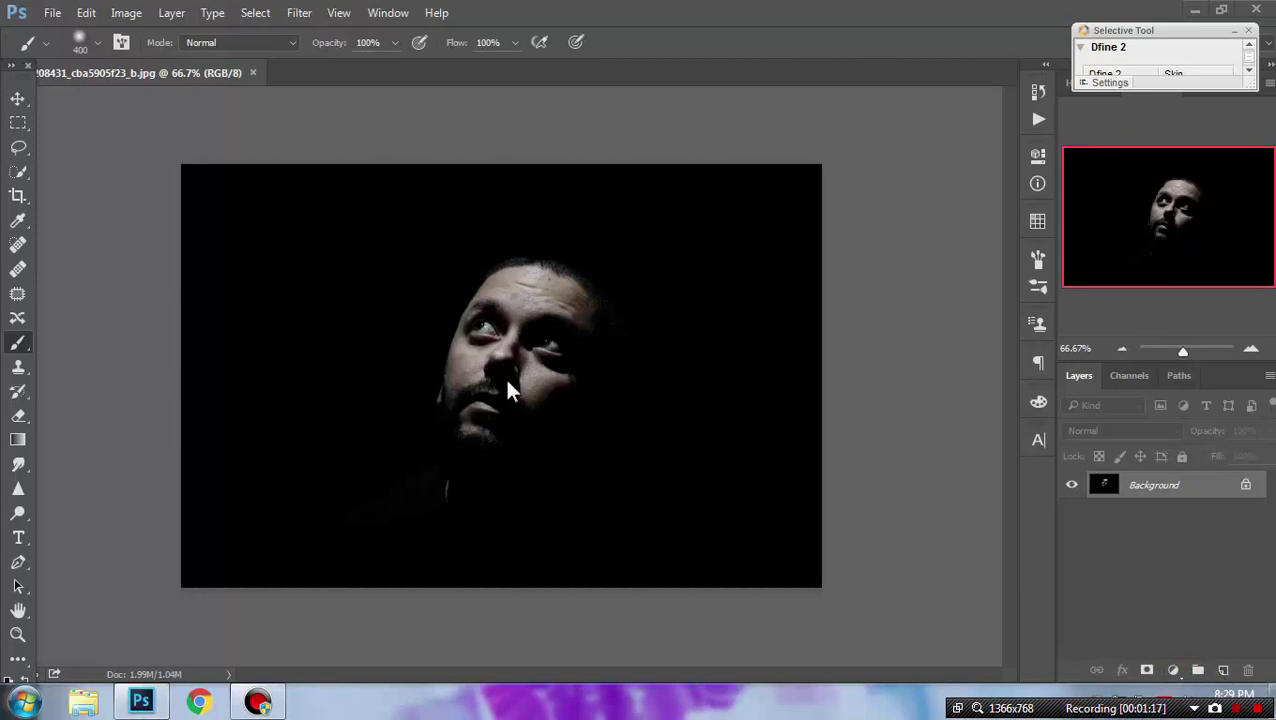
- Paint an orange dab at the top-left on new Layer 1 and set it to Screen
left_click(1222, 673)
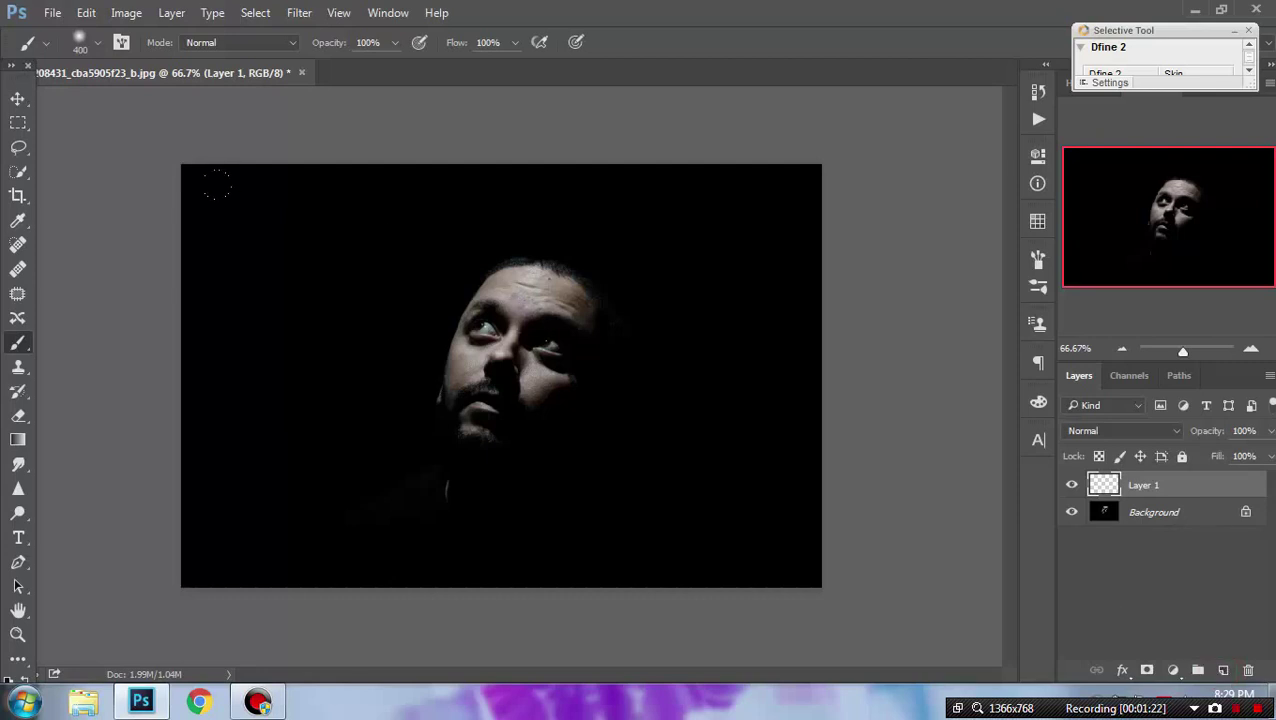
left_click(296, 265)
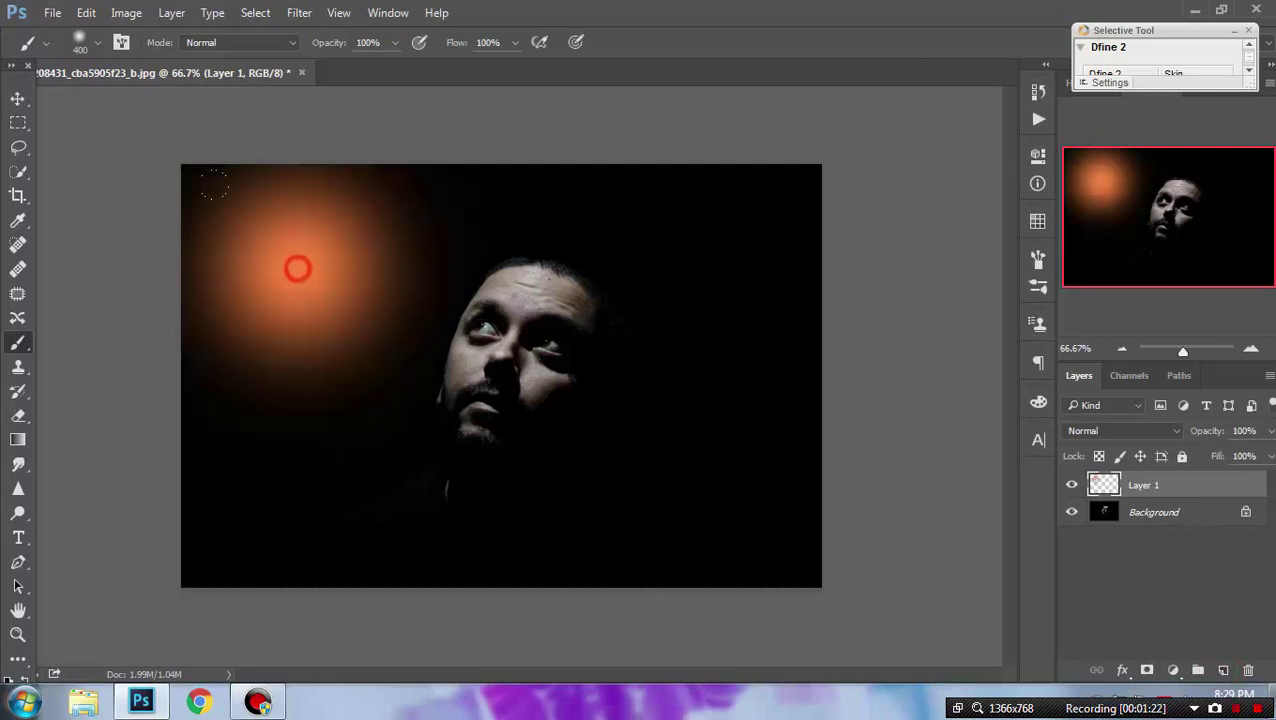
left_click(1115, 433)
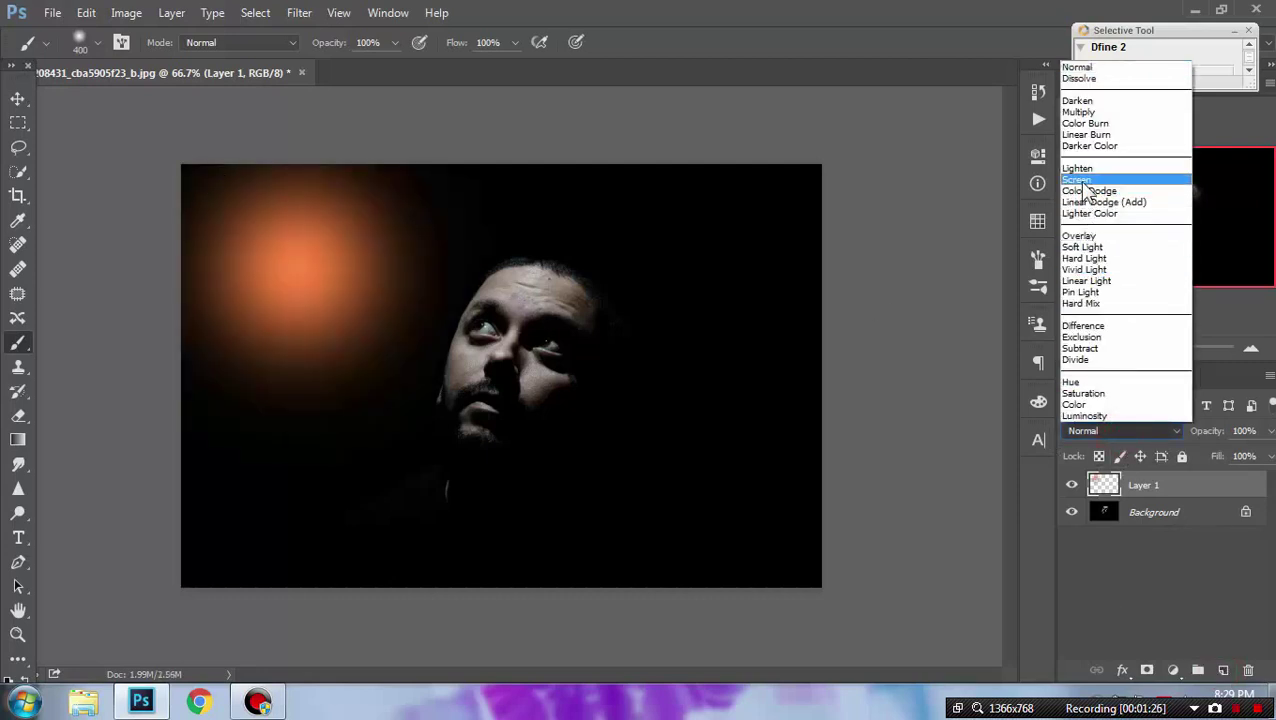
left_click(1082, 180)
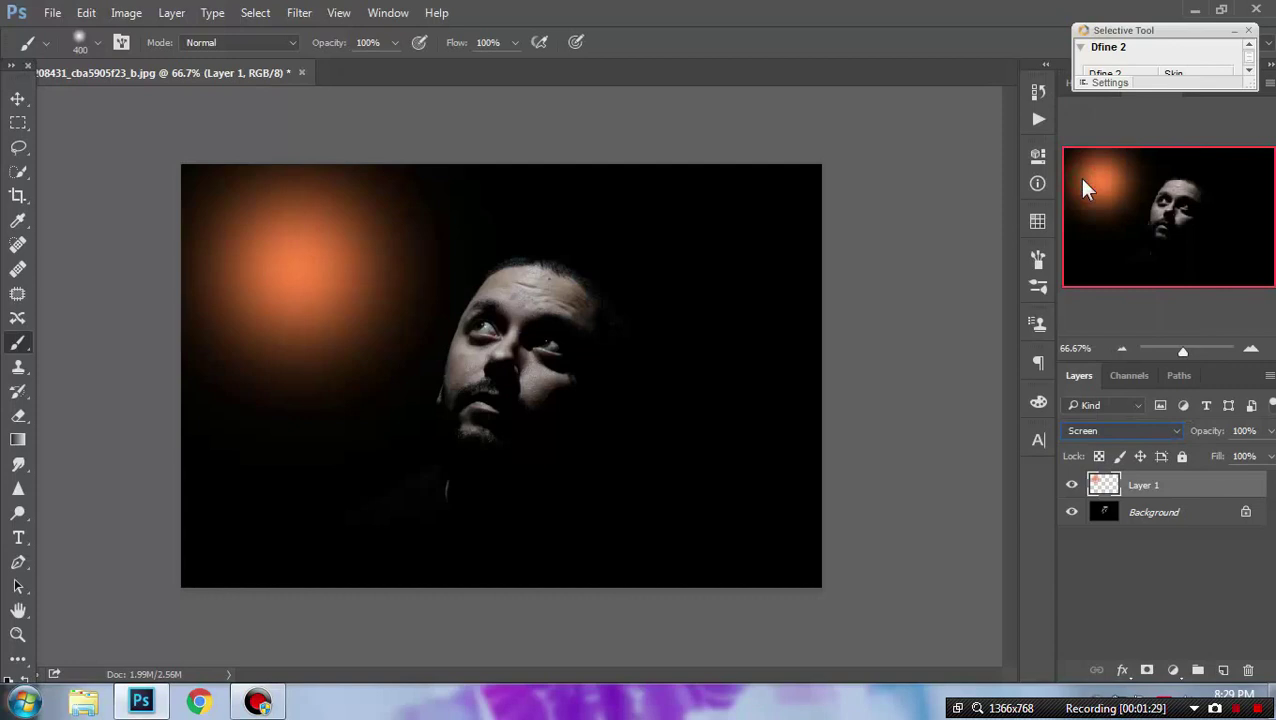
left_click(1181, 515)
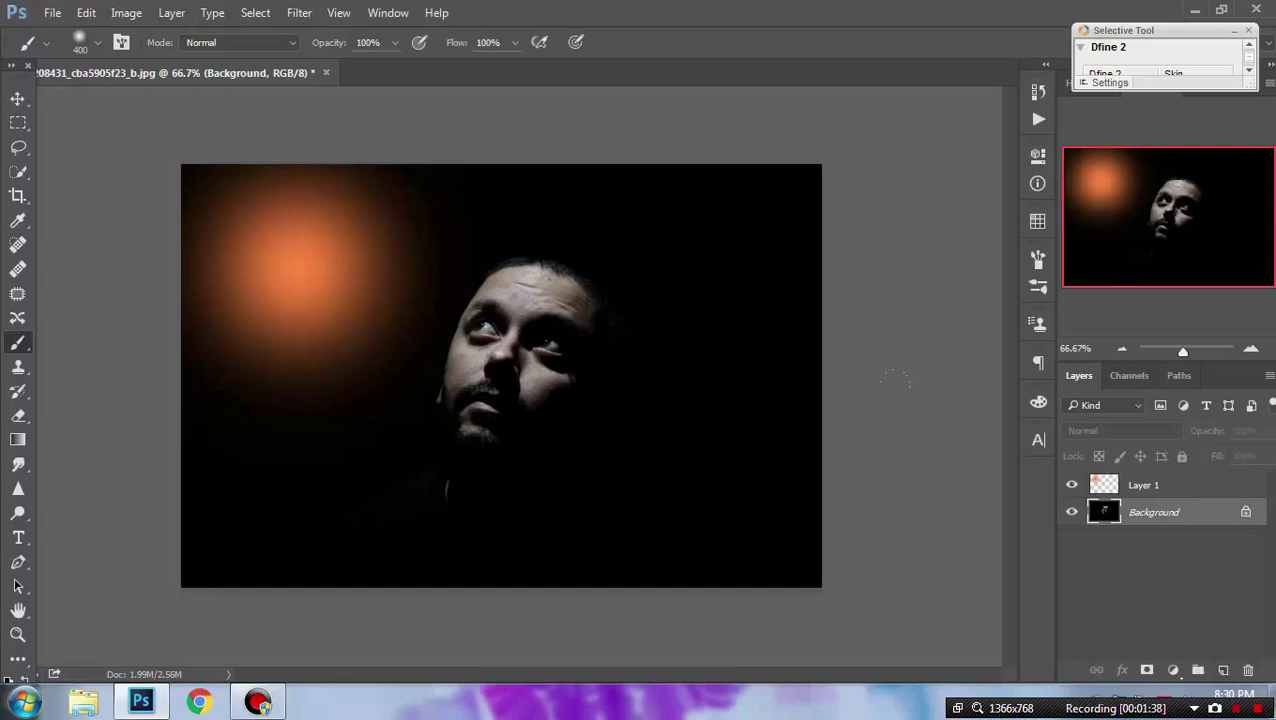
- Scale the orange glow on Layer 1 to about 224%, shifting it up-left
left_click(1143, 490)
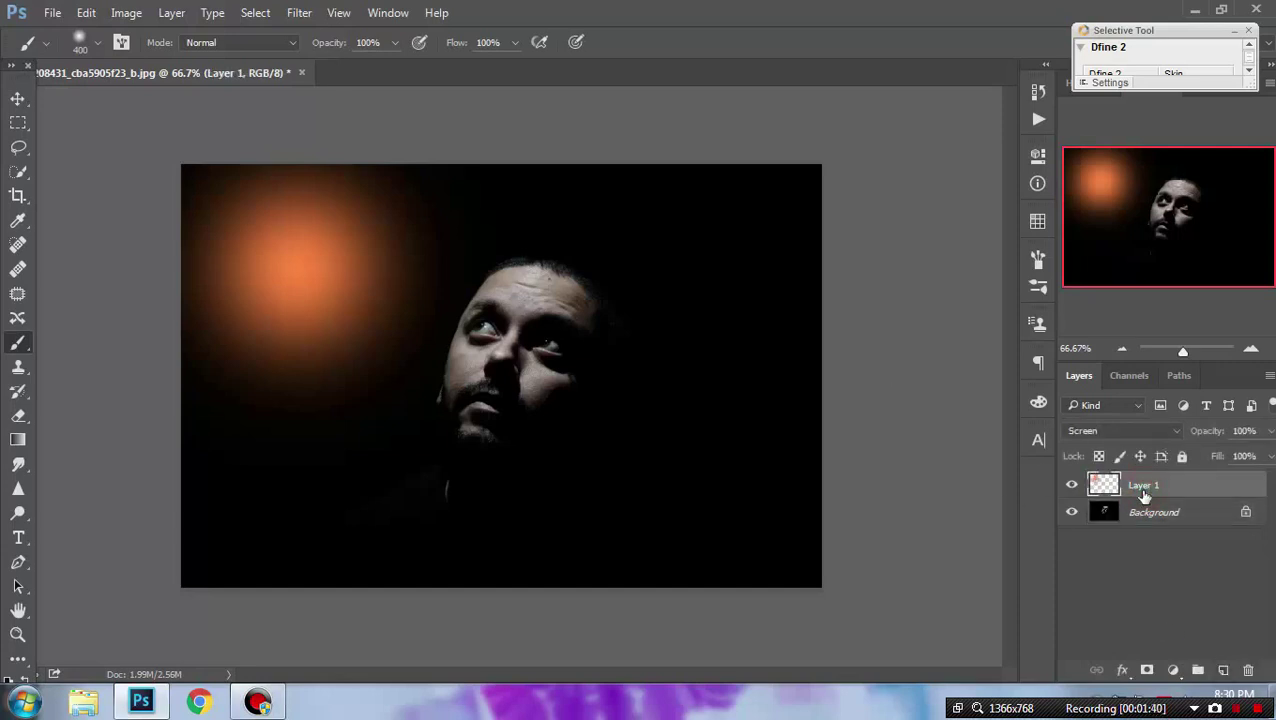
key("ctrl+t")
left_click_drag(503, 470, 657, 590)
left_click_drag(527, 490, 469, 397)
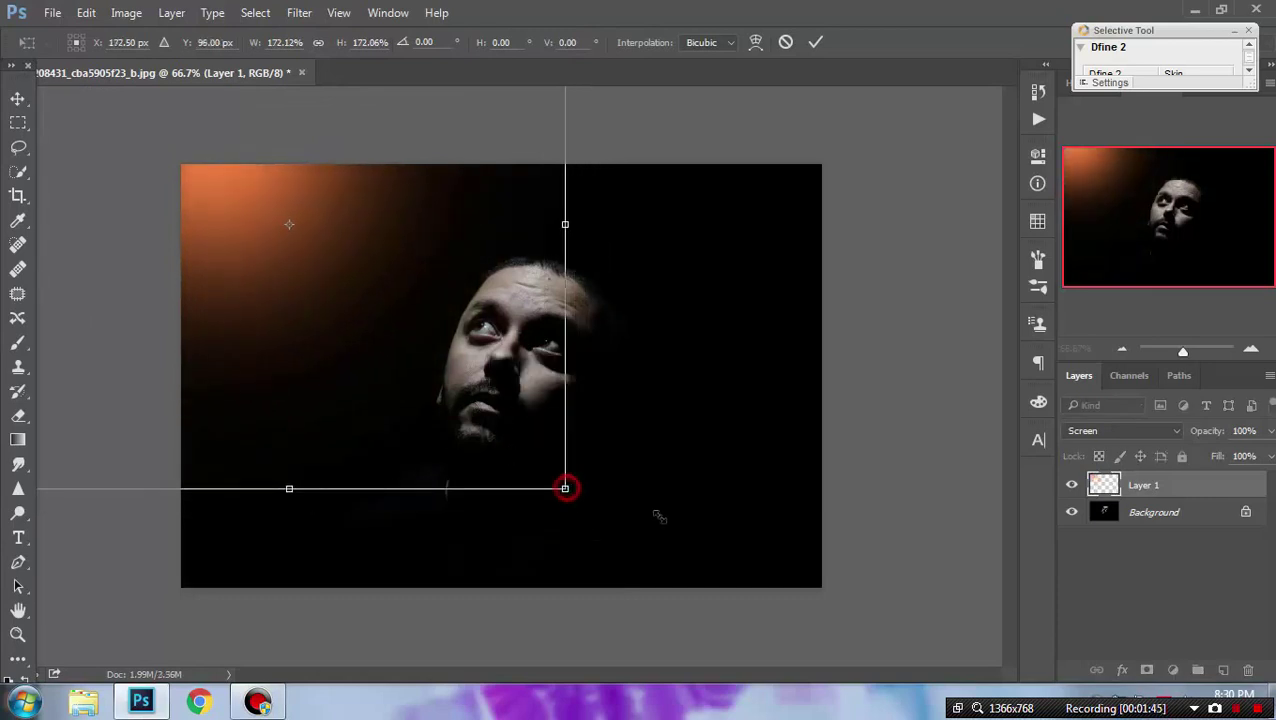
left_click_drag(565, 488, 647, 568)
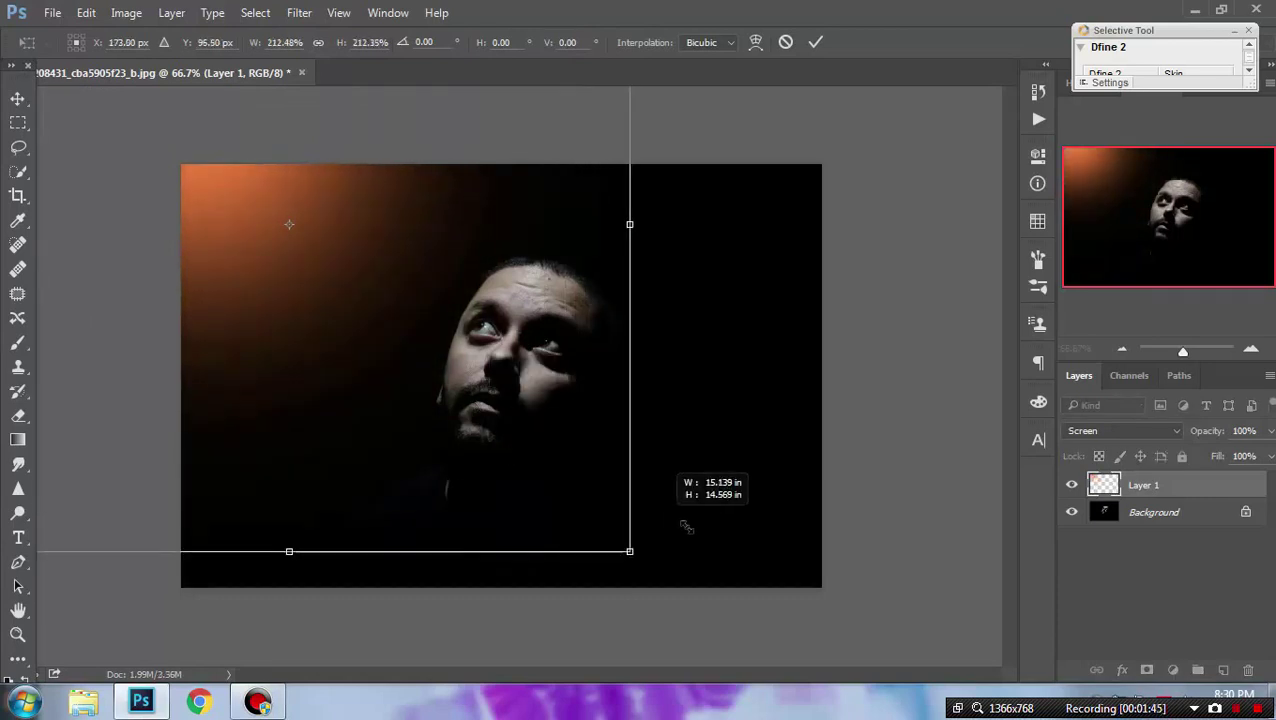
left_click(820, 43)
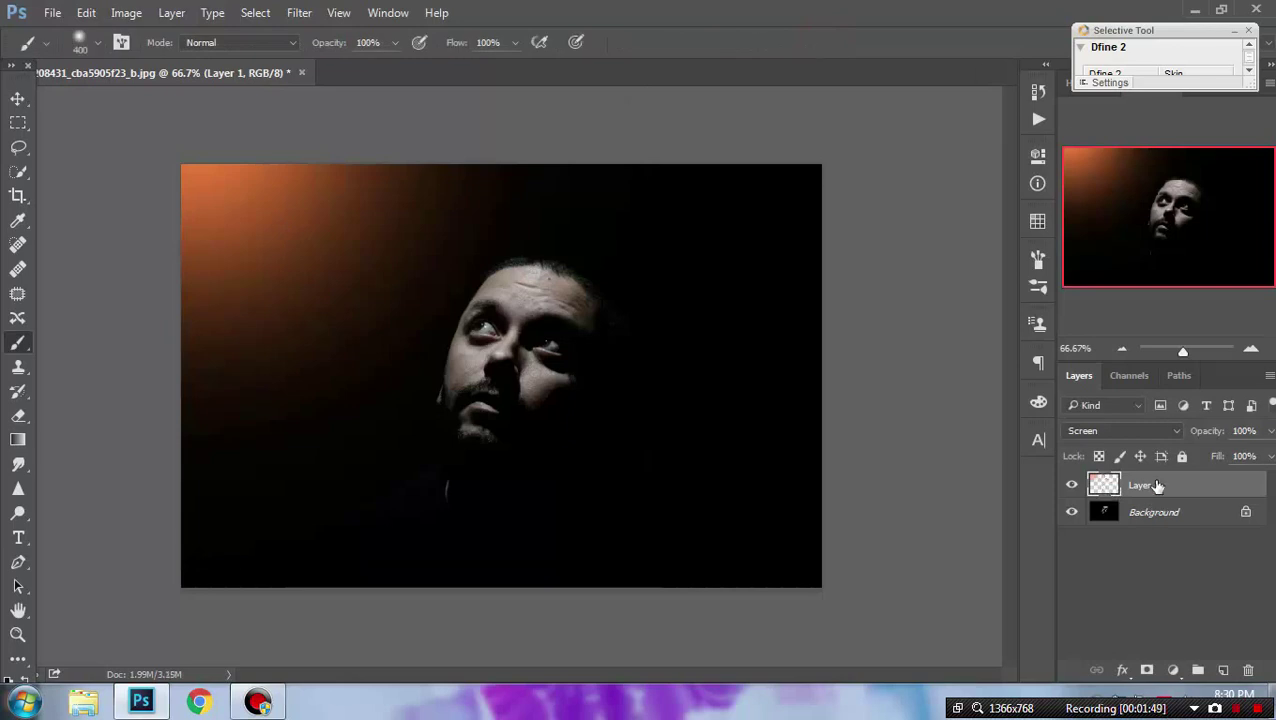
left_click(1174, 670)
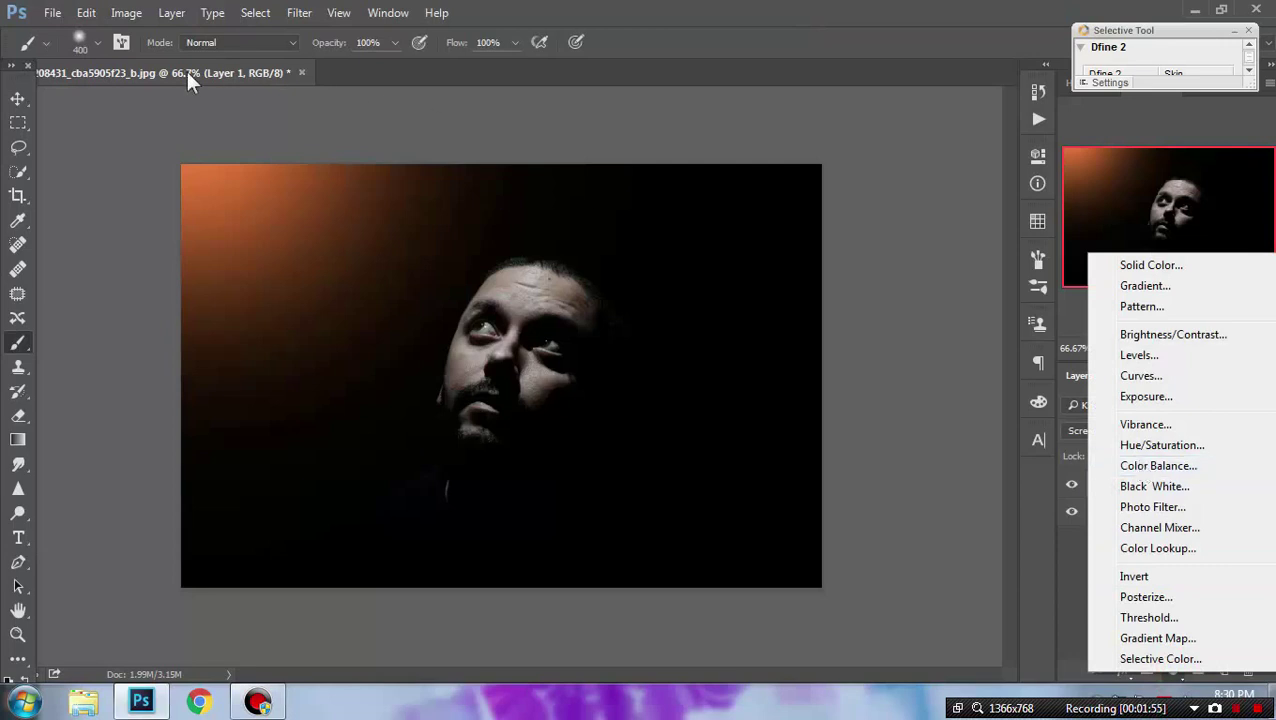
left_click(127, 22)
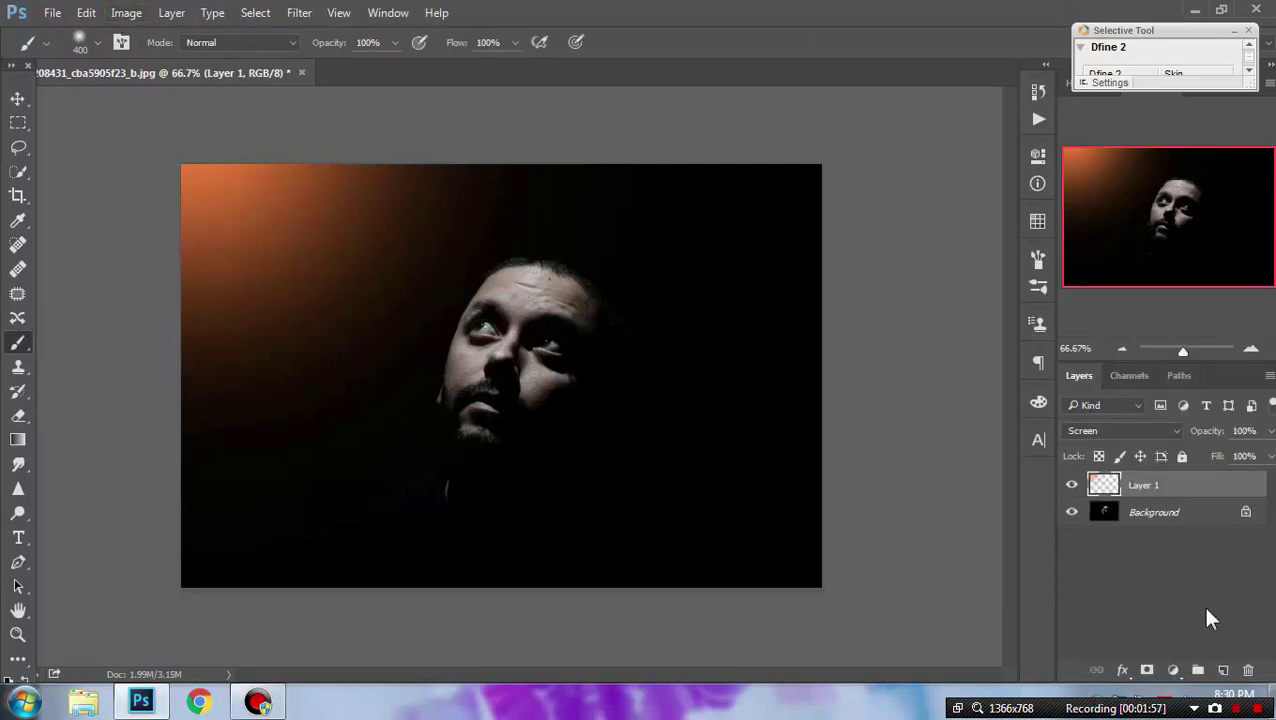
- Open Color Balance on the Background and shift the midtones toward red and yellow
left_click(1153, 515)
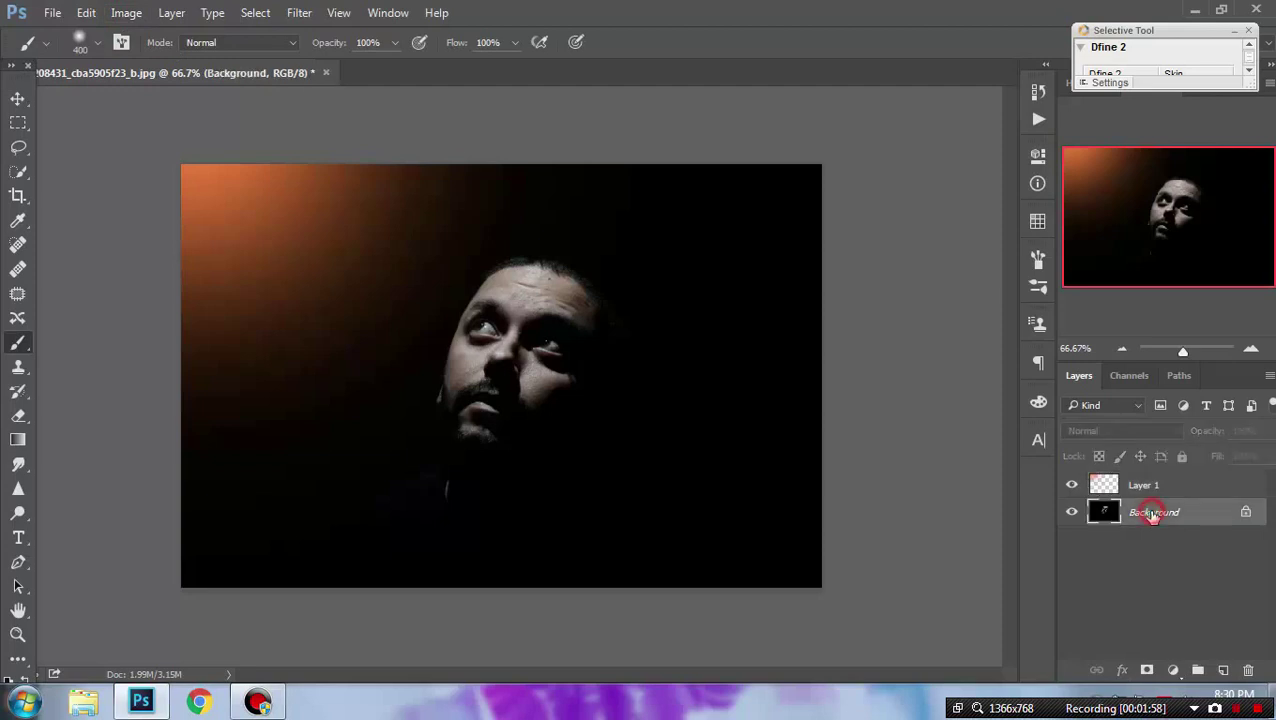
left_click(126, 13)
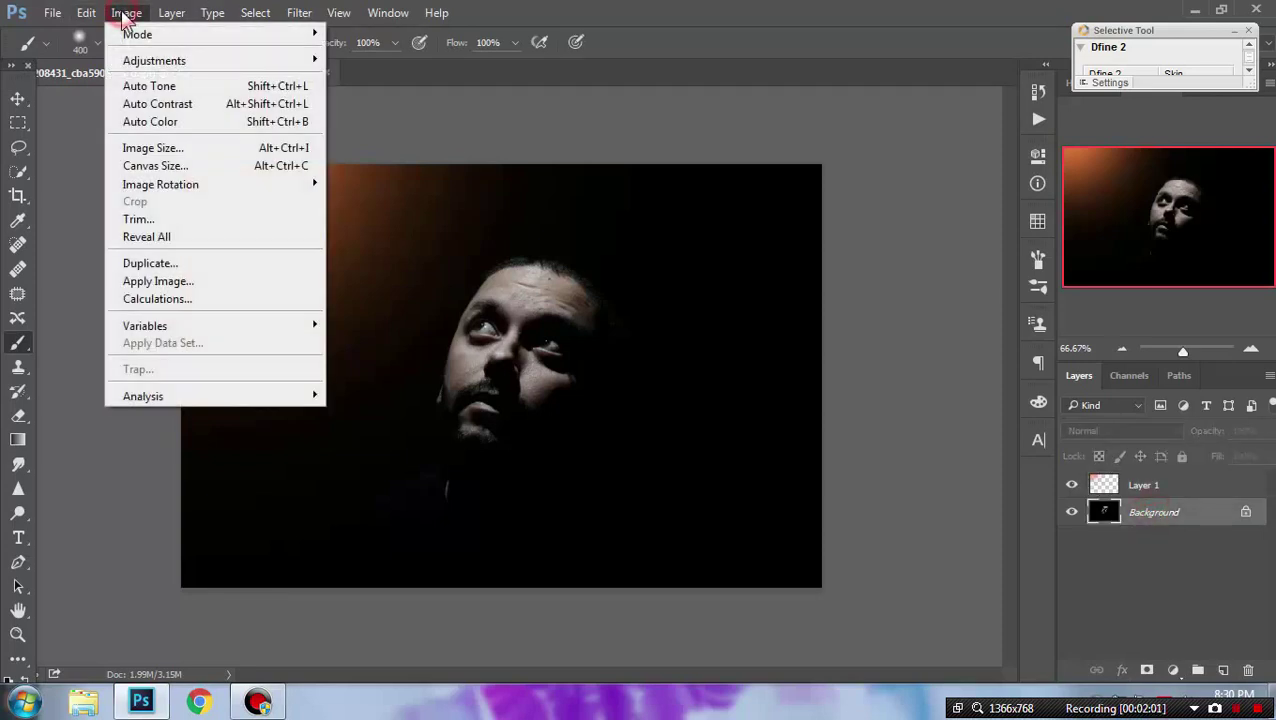
mouse_move(155, 60)
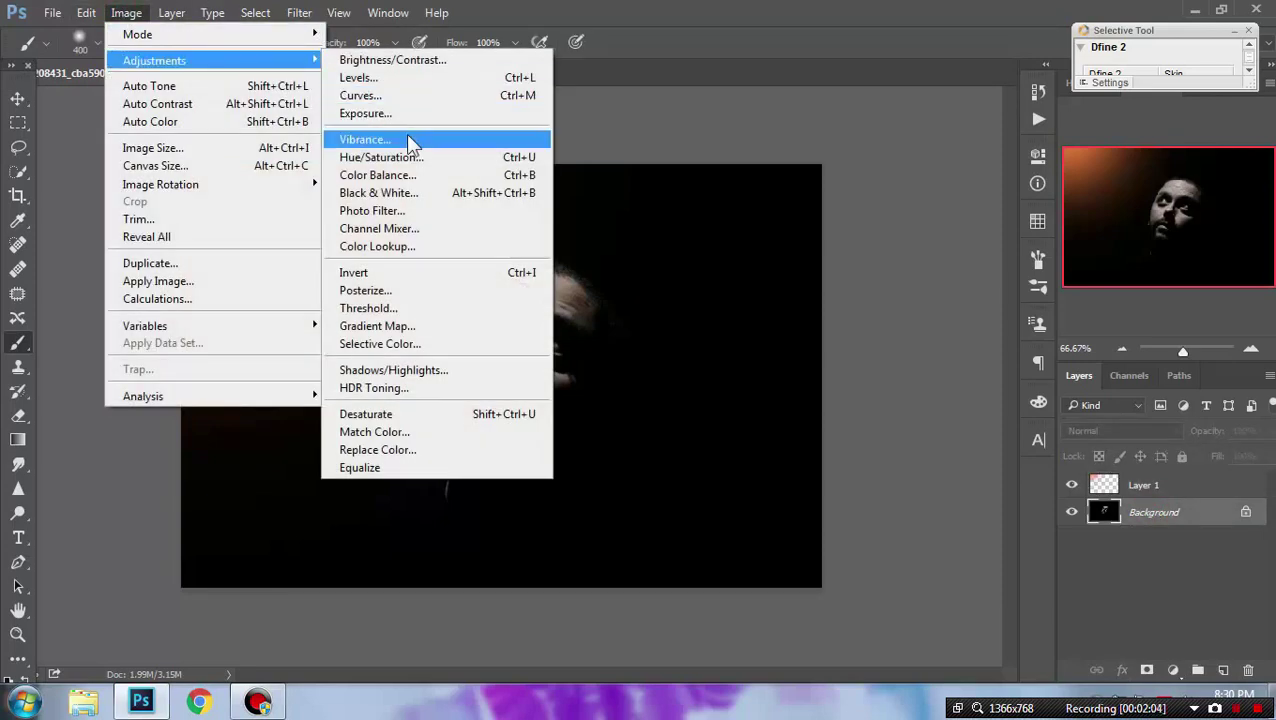
left_click(411, 177)
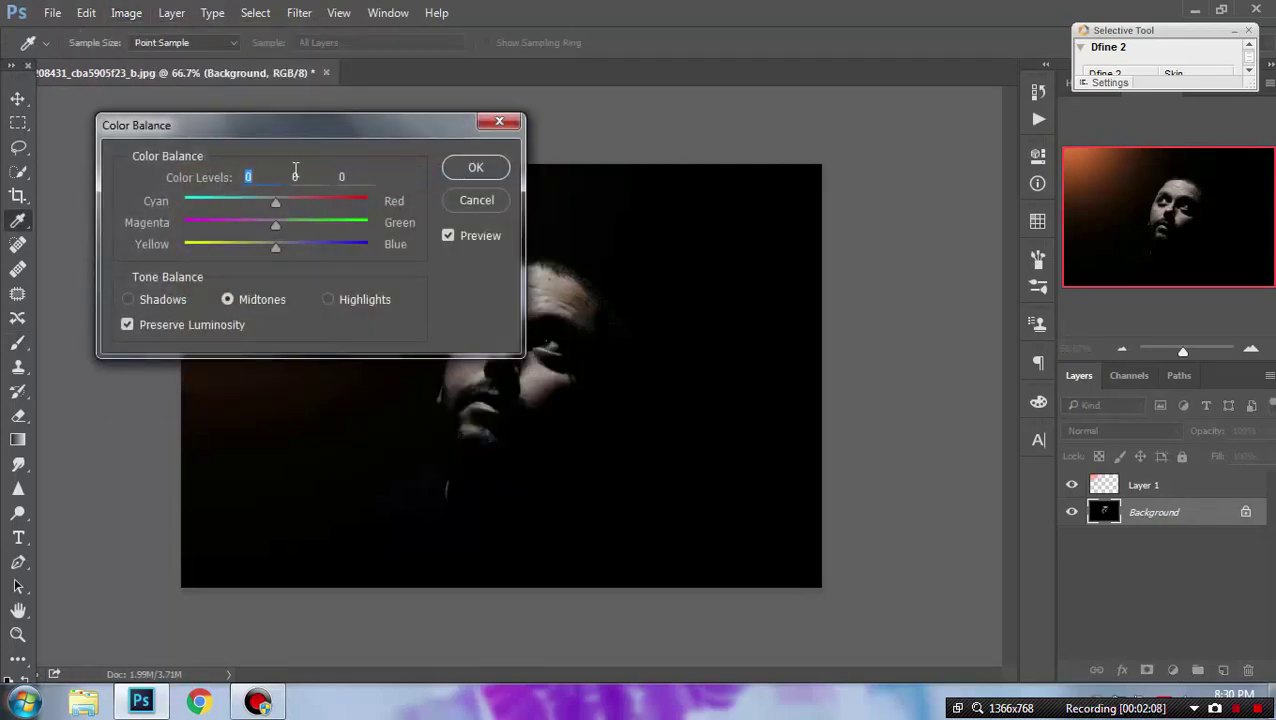
mouse_move(356, 133)
left_mouse_down()
mouse_move(889, 196)
mouse_move(974, 234)
left_mouse_up()
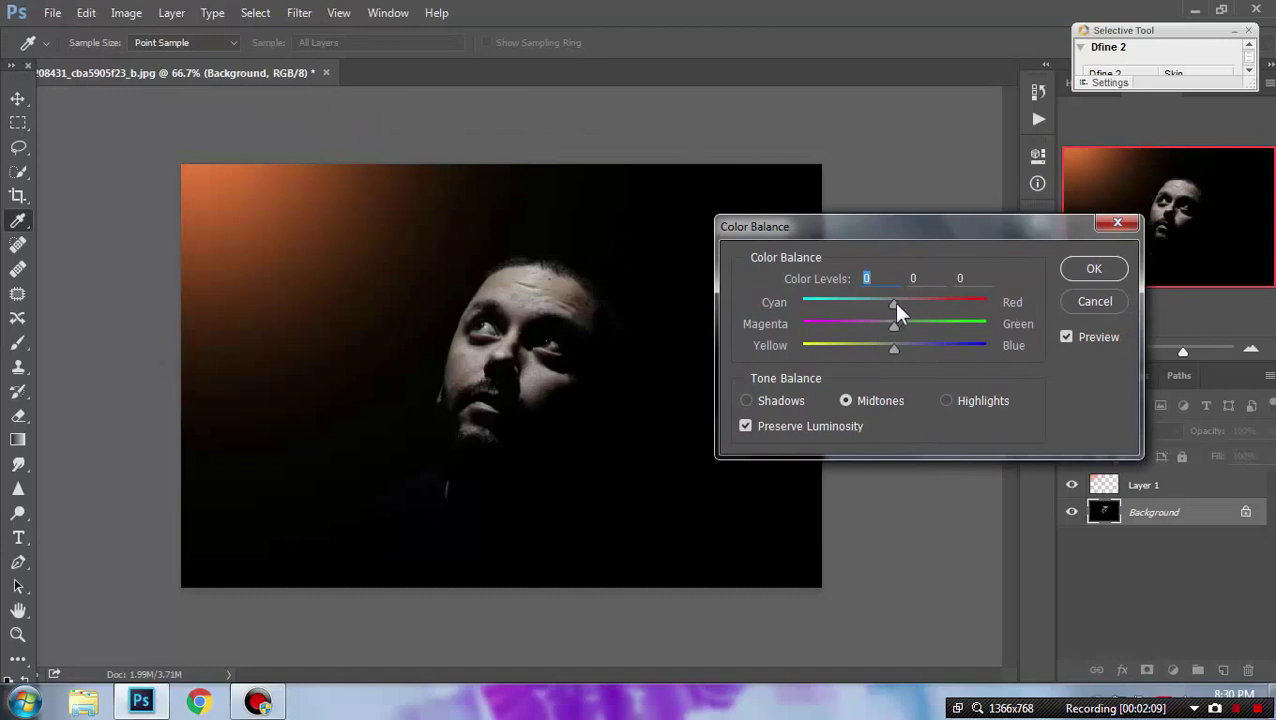
mouse_move(896, 304)
left_mouse_down()
mouse_move(931, 300)
mouse_move(910, 303)
left_mouse_up()
left_click_drag(891, 345, 879, 347)
left_click(878, 348)
- Set shadows to +11/0/-15 and highlights to +17/0/-52, then apply the Color Balance
left_click(780, 401)
mouse_move(898, 310)
left_mouse_down()
mouse_move(920, 311)
mouse_move(904, 310)
left_mouse_up()
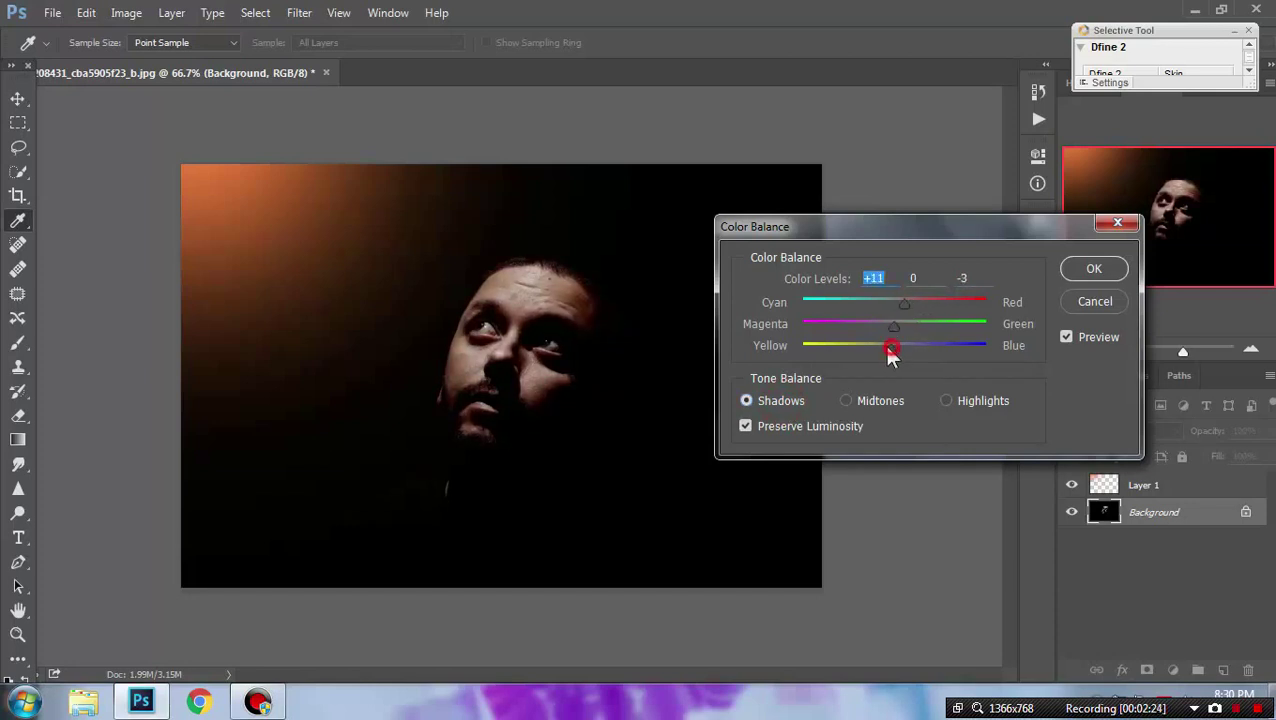
left_click(880, 346)
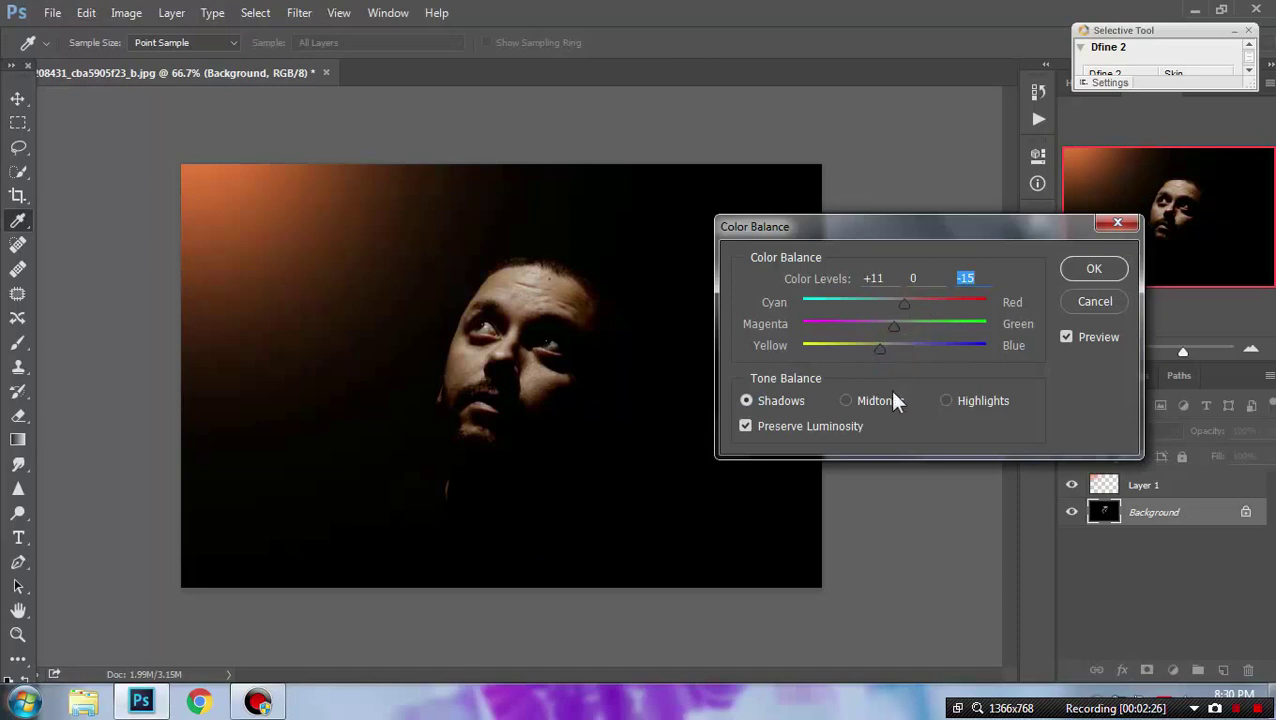
left_click(945, 400)
left_click_drag(921, 306, 908, 305)
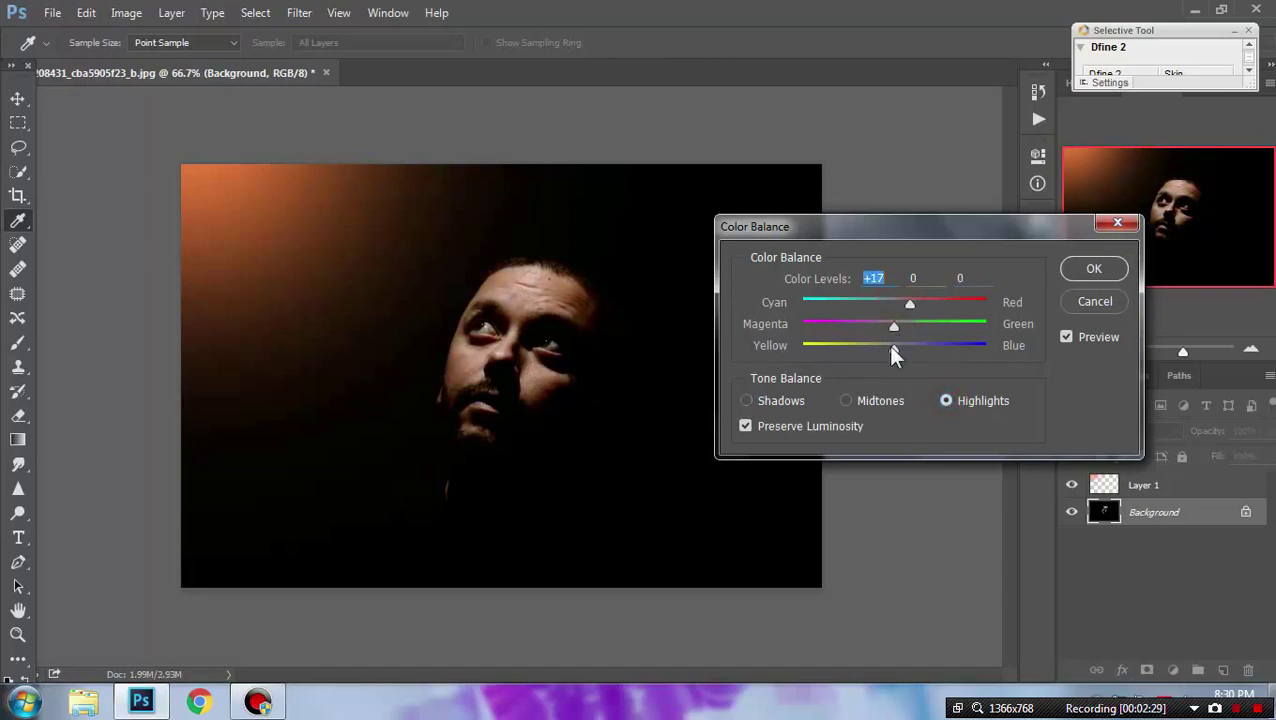
mouse_move(895, 350)
left_mouse_down()
mouse_move(833, 350)
mouse_move(847, 346)
left_mouse_up()
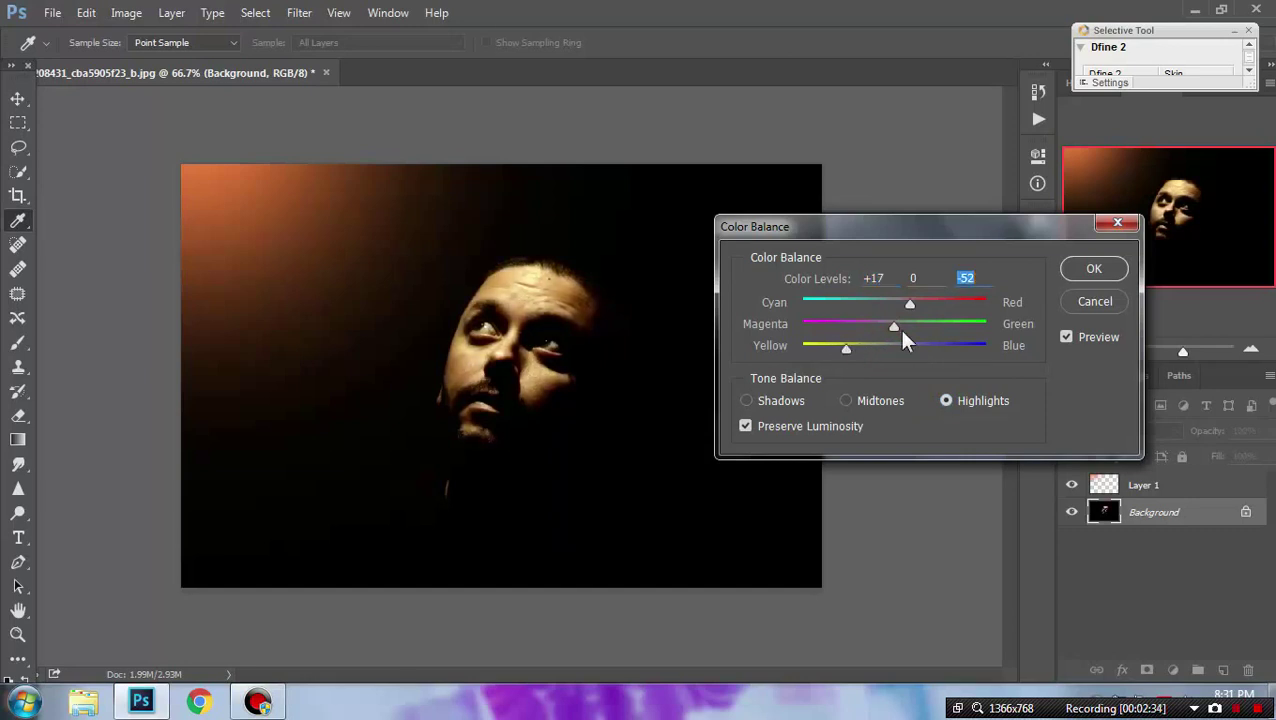
left_click(1094, 270)
key("b")
left_click(1108, 485)
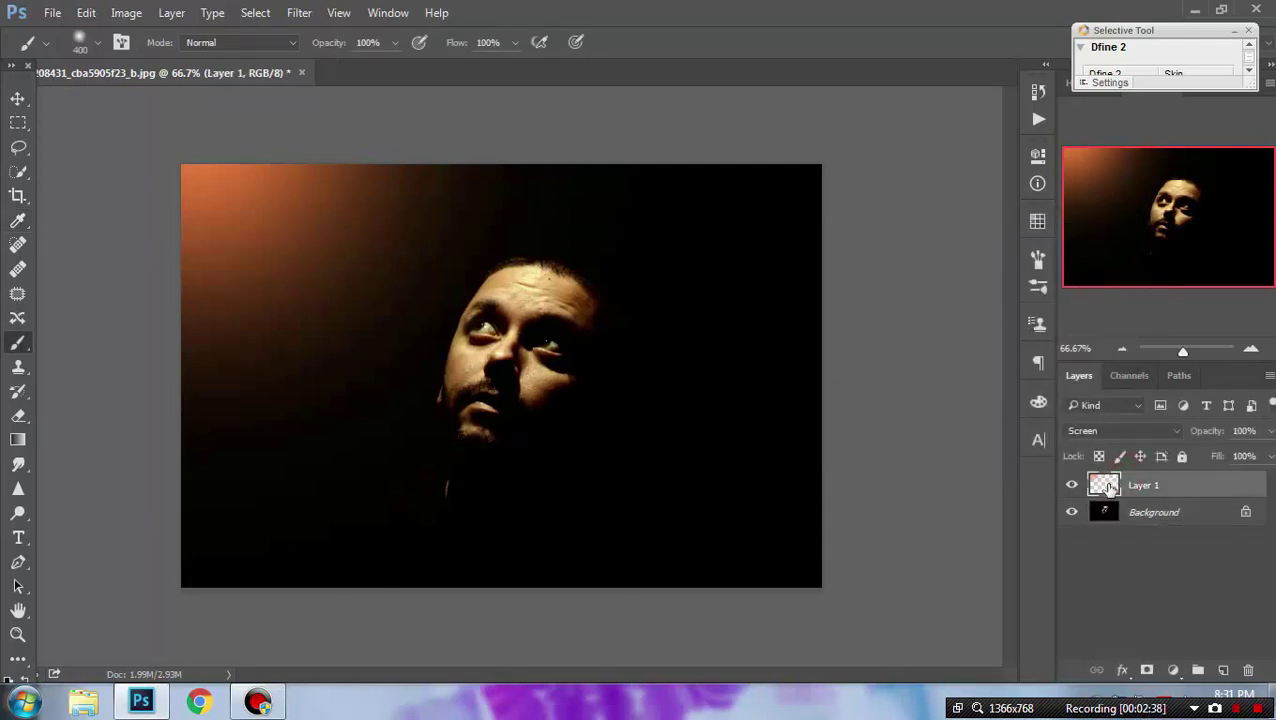
- Scale the glow layer to about 156%, move it right, and set opacity to 78%
key("ctrl+t")
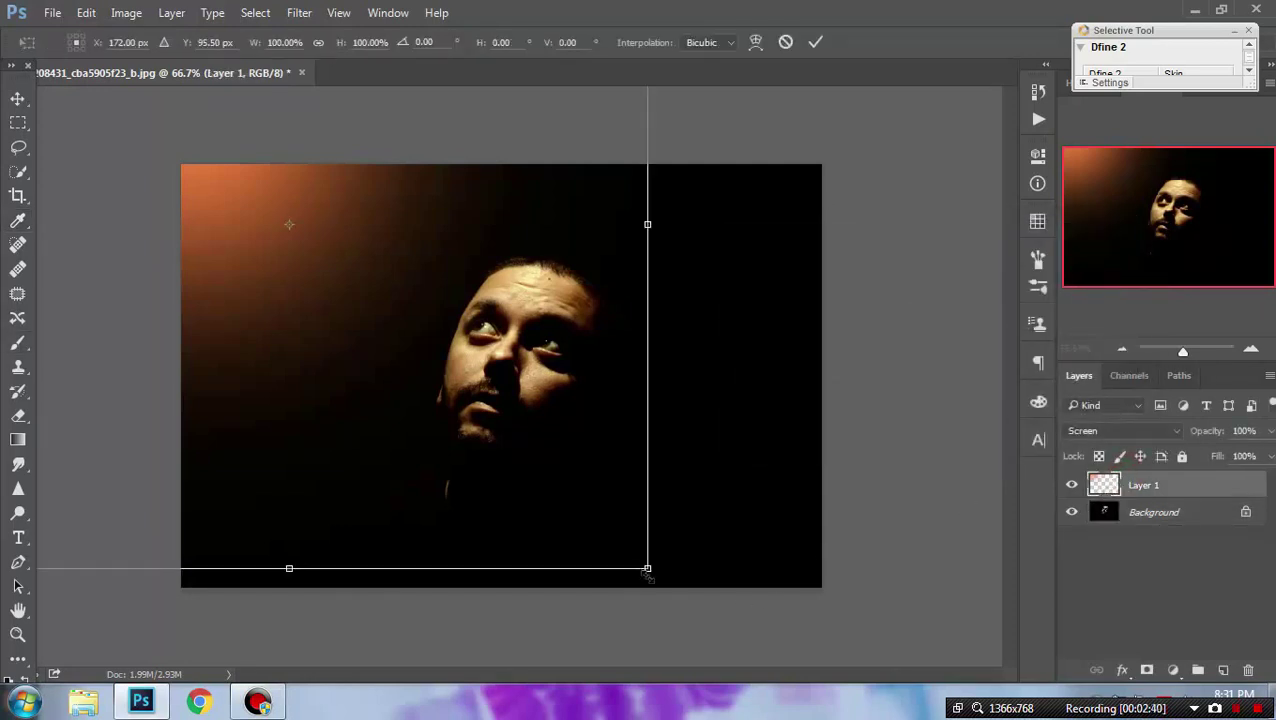
mouse_move(647, 568)
left_mouse_down()
mouse_move(793, 392)
mouse_move(570, 107)
left_mouse_up()
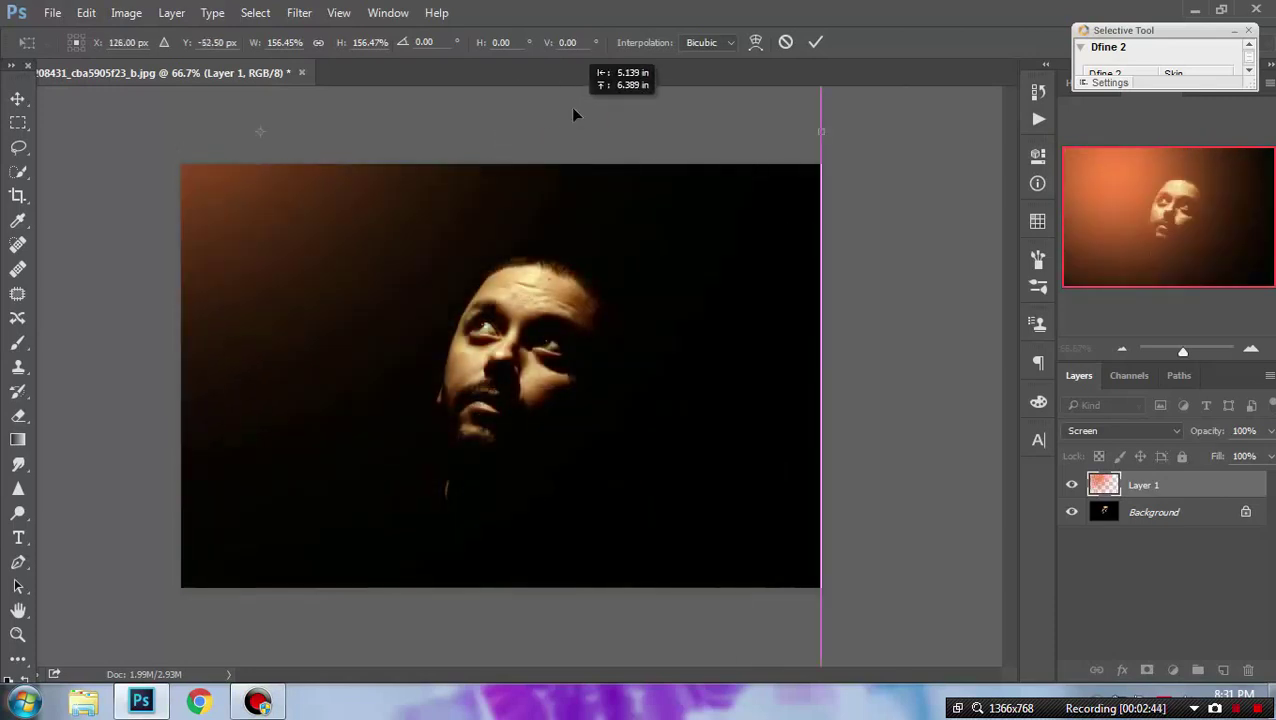
left_click(1271, 431)
left_click(1237, 456)
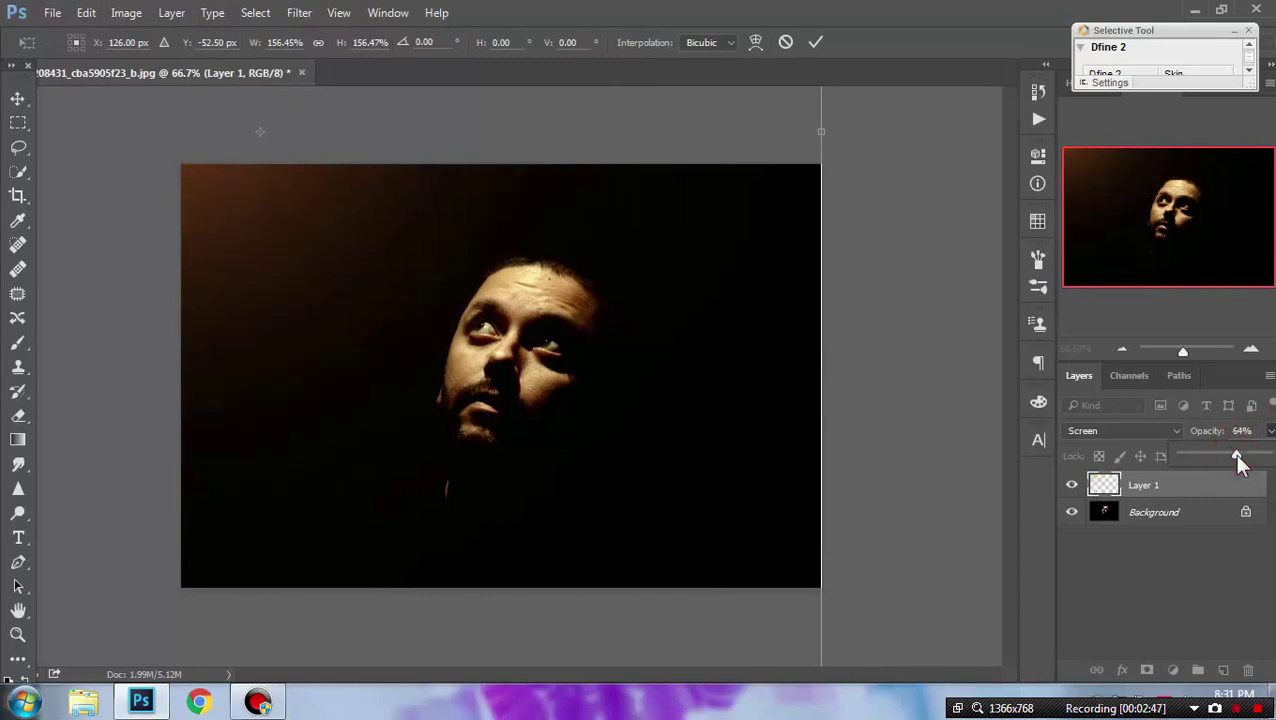
left_click_drag(1250, 463, 1245, 466)
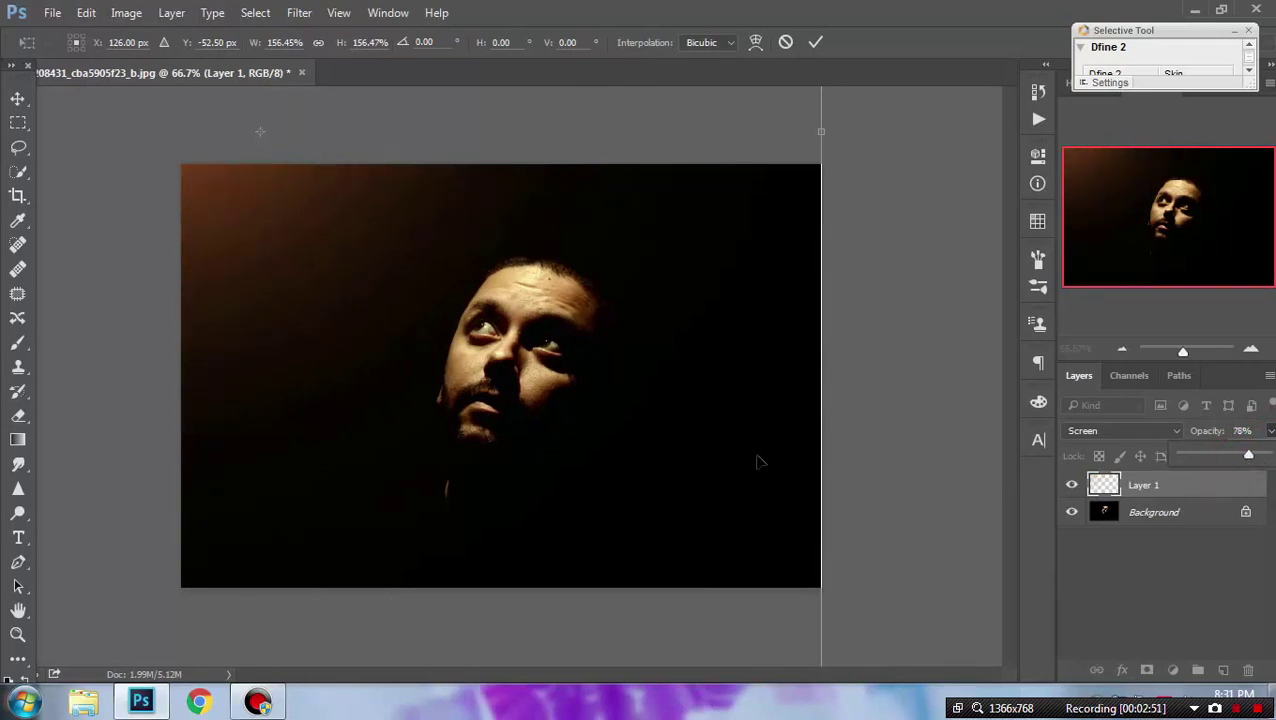
mouse_move(757, 452)
left_mouse_down()
mouse_move(884, 438)
mouse_move(888, 428)
mouse_move(863, 422)
left_mouse_up()
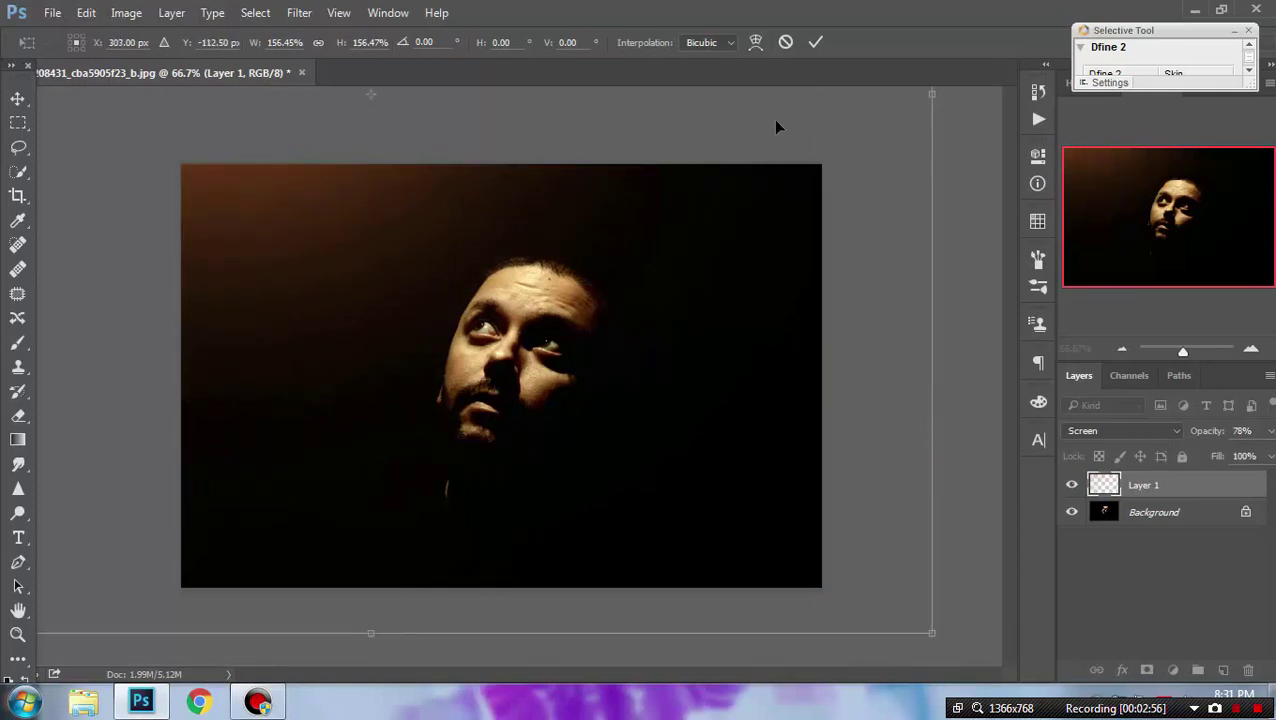
left_click(815, 45)
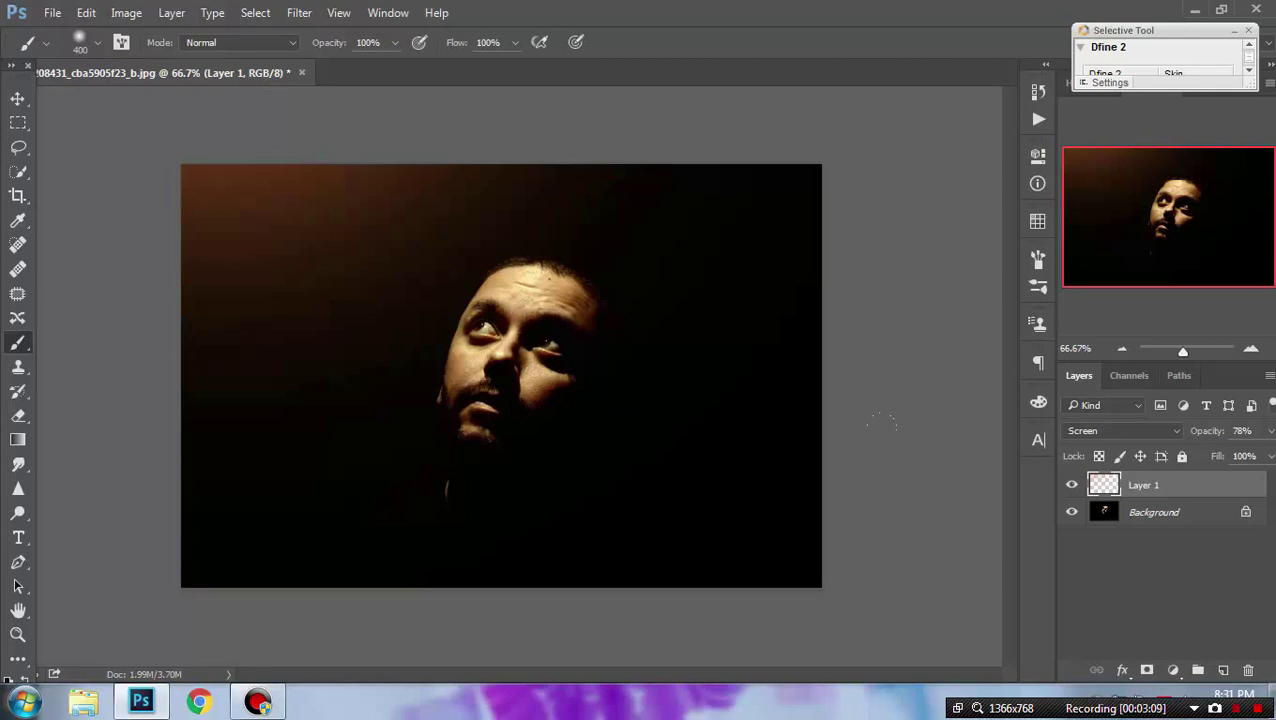
- Paint a brightening stroke over the man's face on the Screen glow layer
scroll(525, 375, "up", 5)
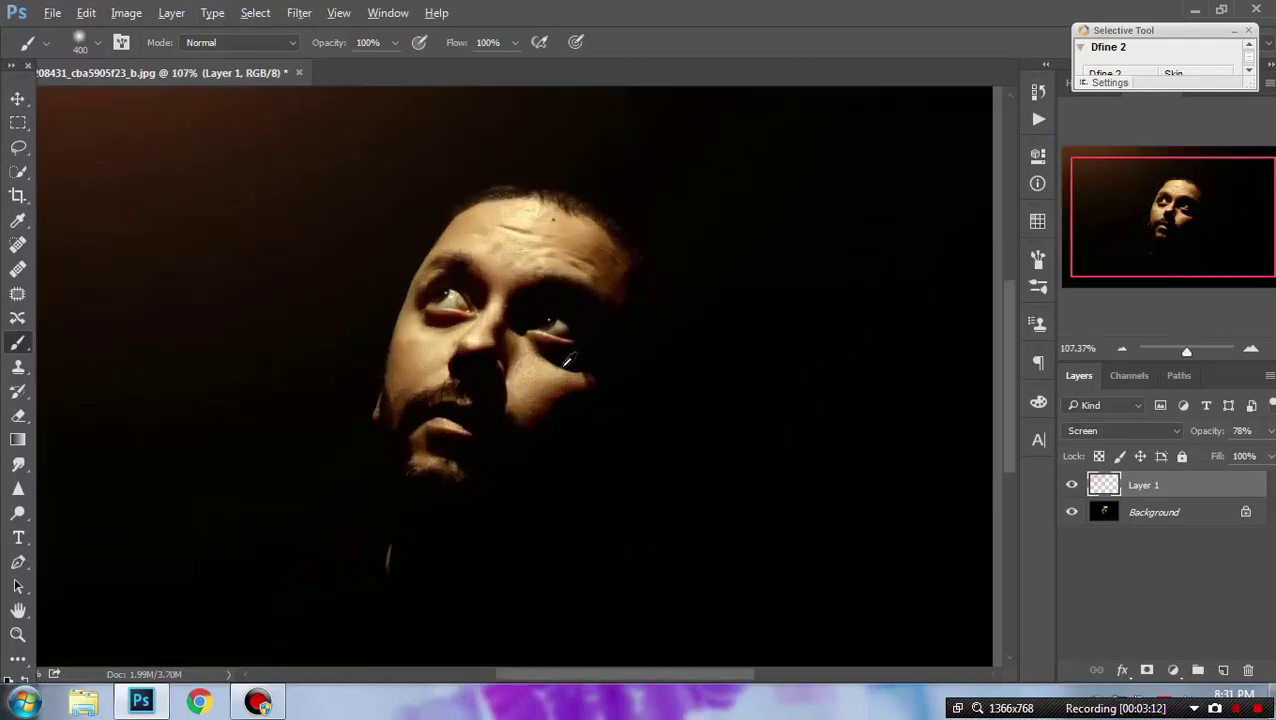
left_click(518, 350)
scroll(518, 350, "up", 1)
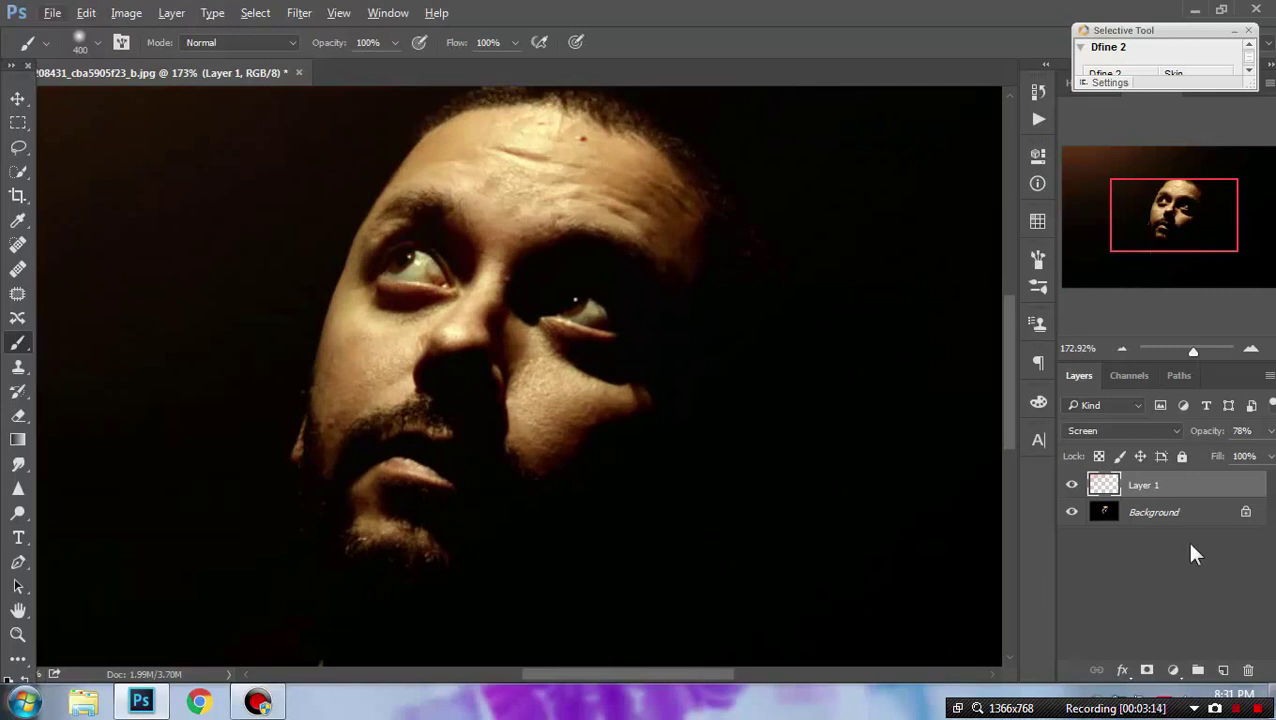
scroll(597, 440, "up", 5)
scroll(386, 390, "down", 5)
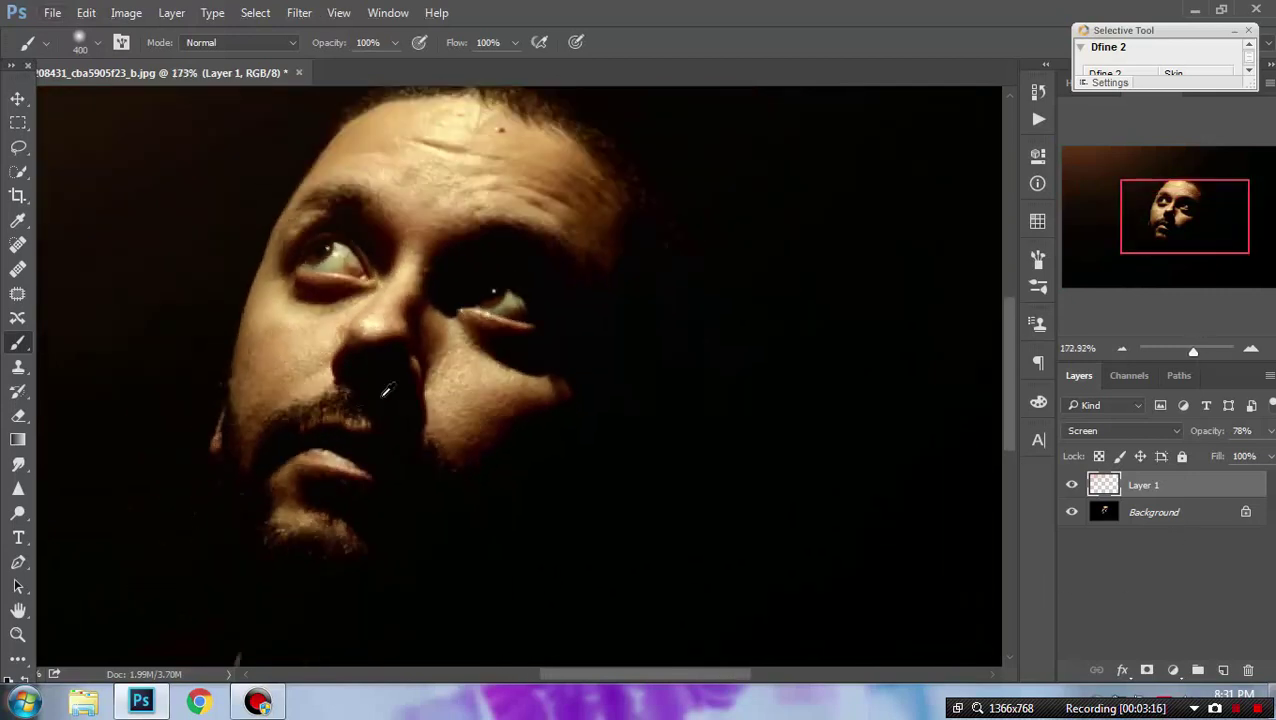
scroll(520, 375, "down", 2)
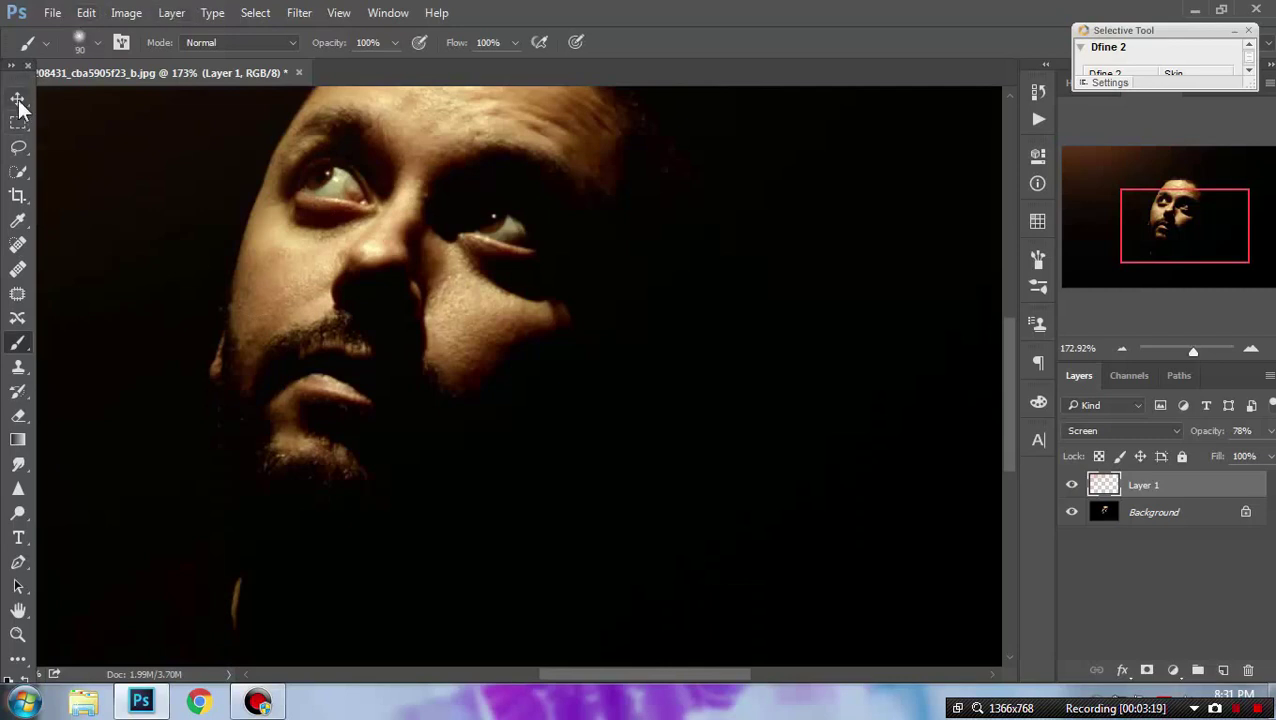
left_click(18, 98)
scroll(312, 232, "up", 1)
scroll(312, 232, "up", 3)
scroll(515, 202, "up", 1)
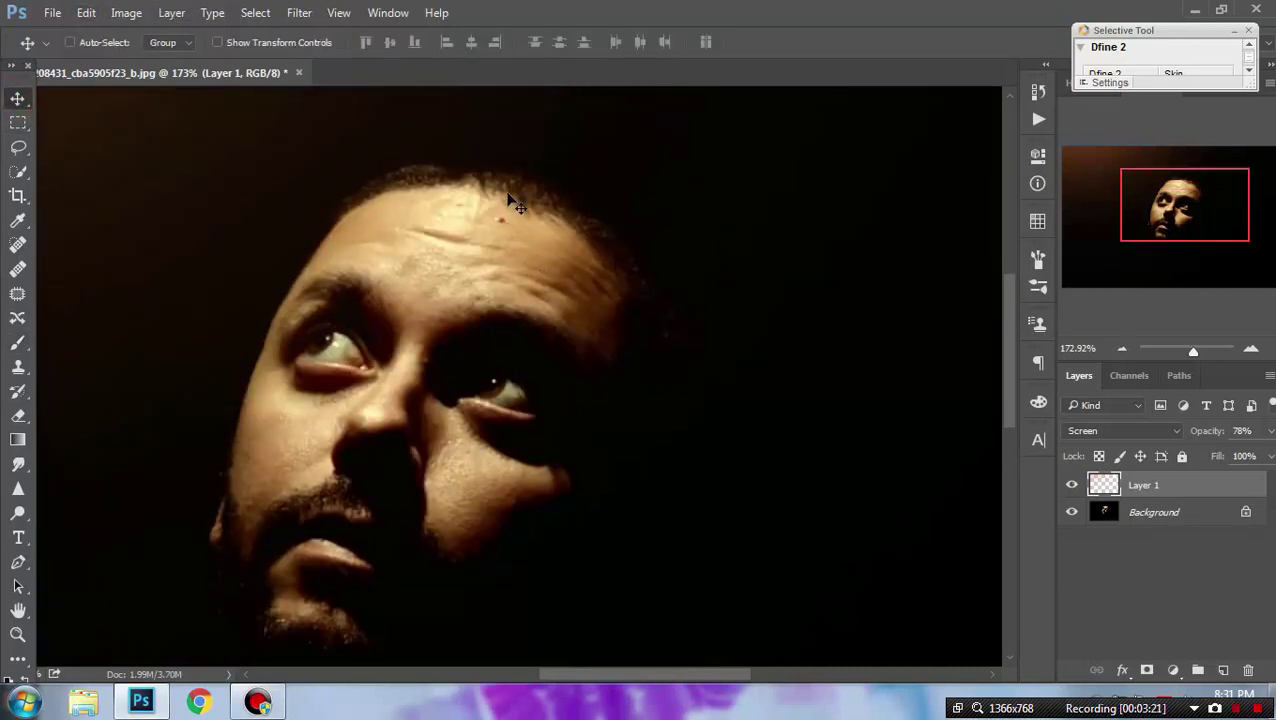
- Heal the forehead blemish and two brow spots on the Background layer with the Spot Healing Brush
left_click(18, 246)
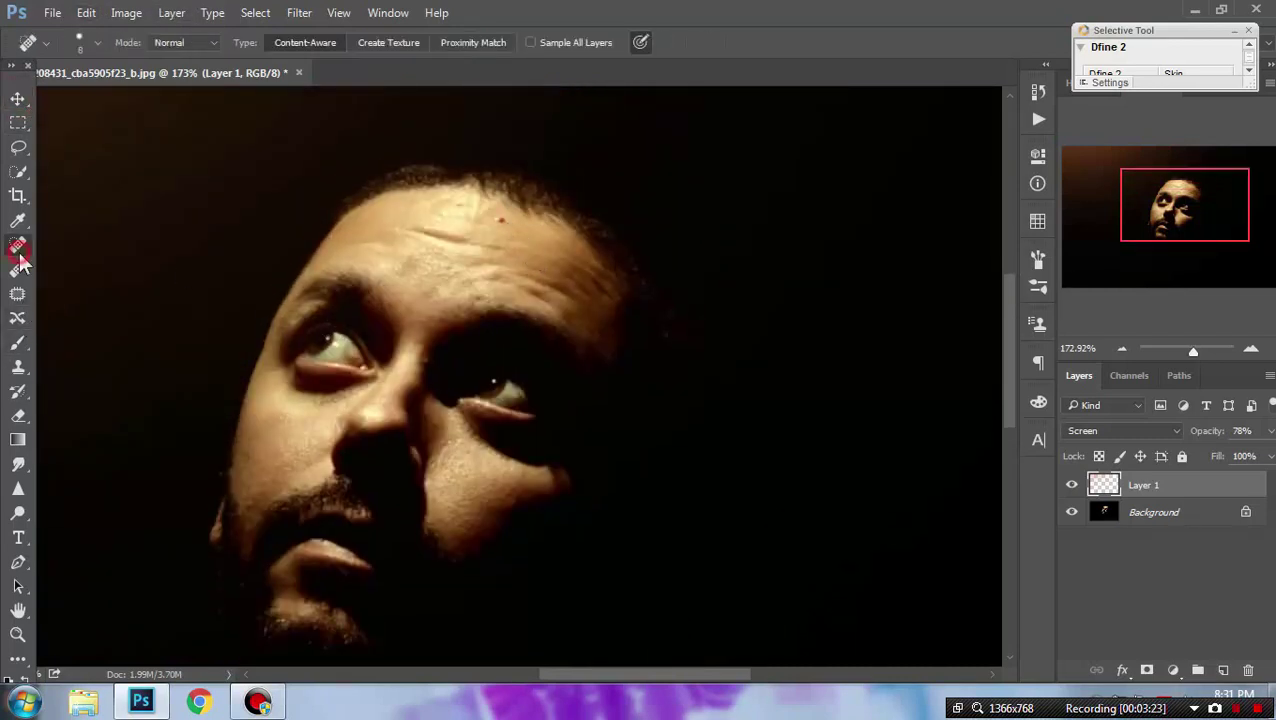
left_click(503, 225)
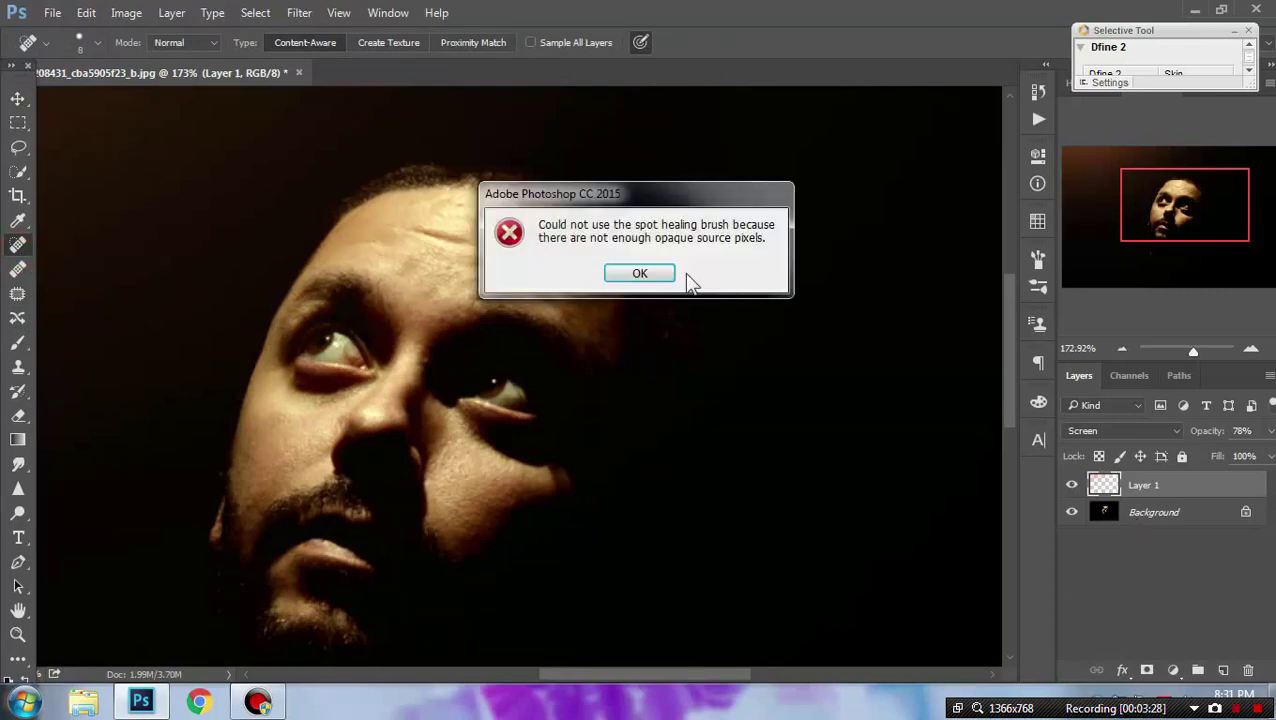
left_click(634, 275)
left_click(1097, 513)
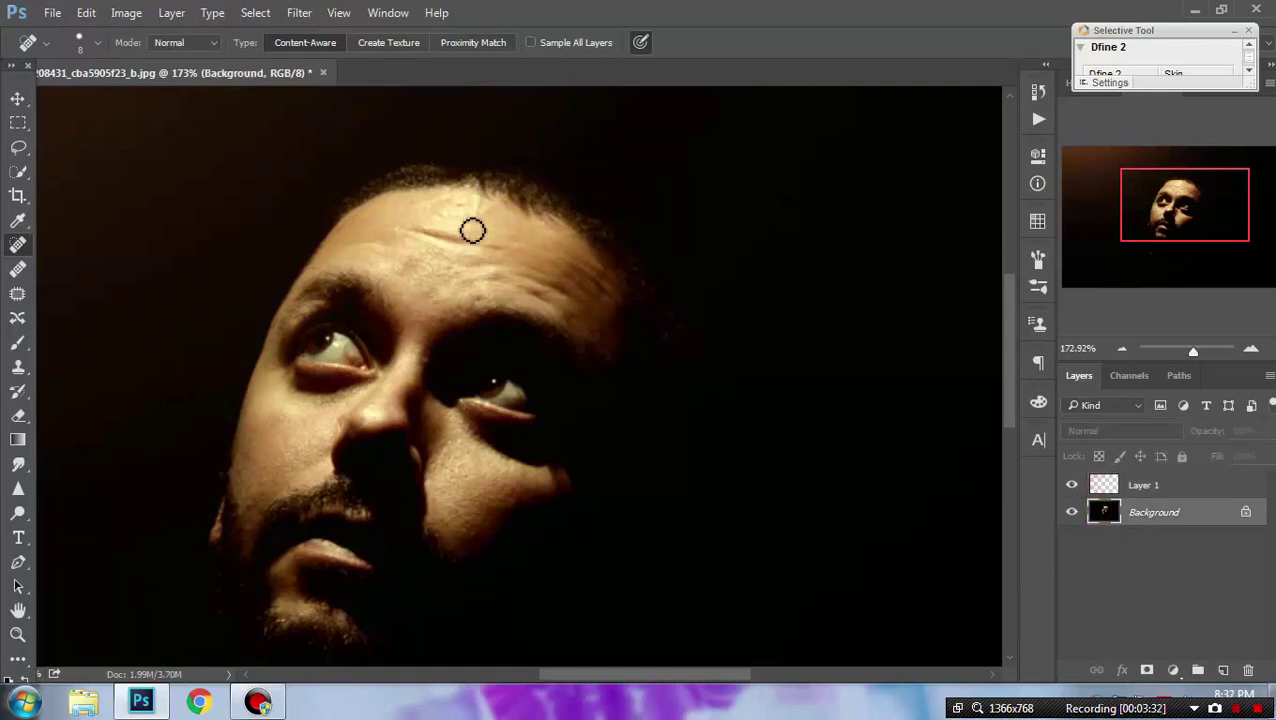
left_click_drag(461, 207, 473, 211)
scroll(494, 293, "down", 2)
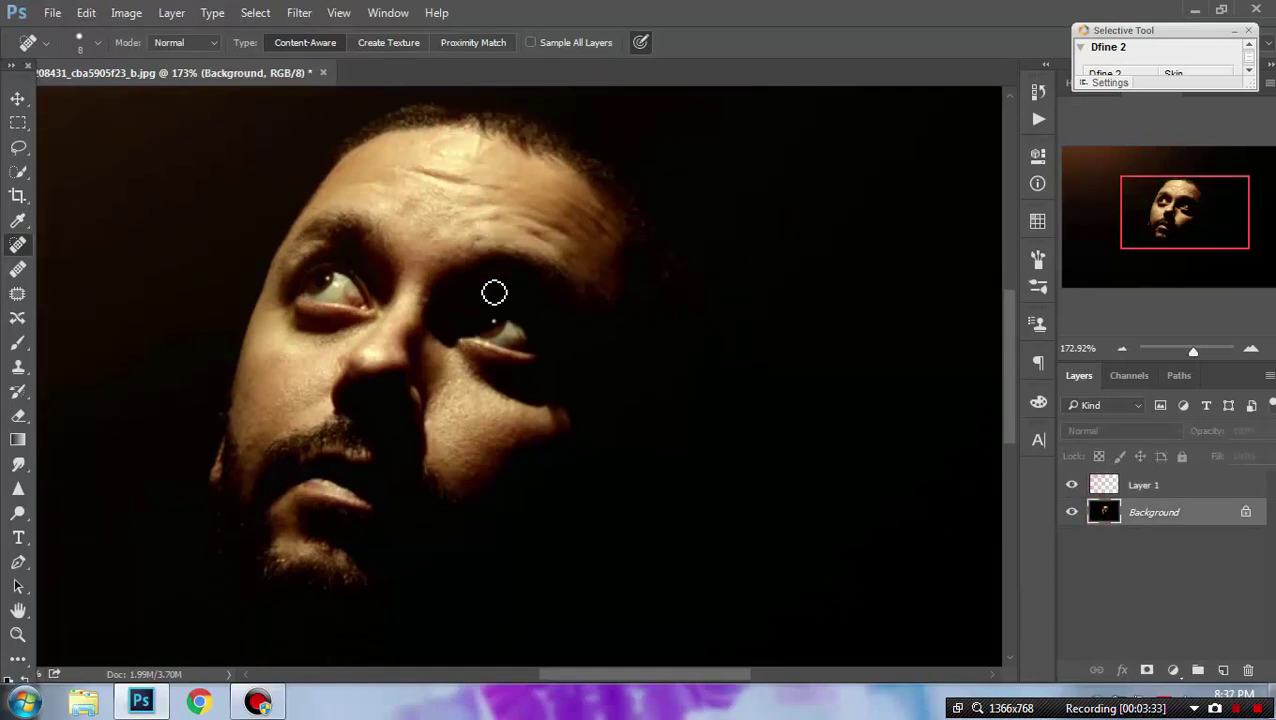
left_click(447, 262)
left_click(480, 243)
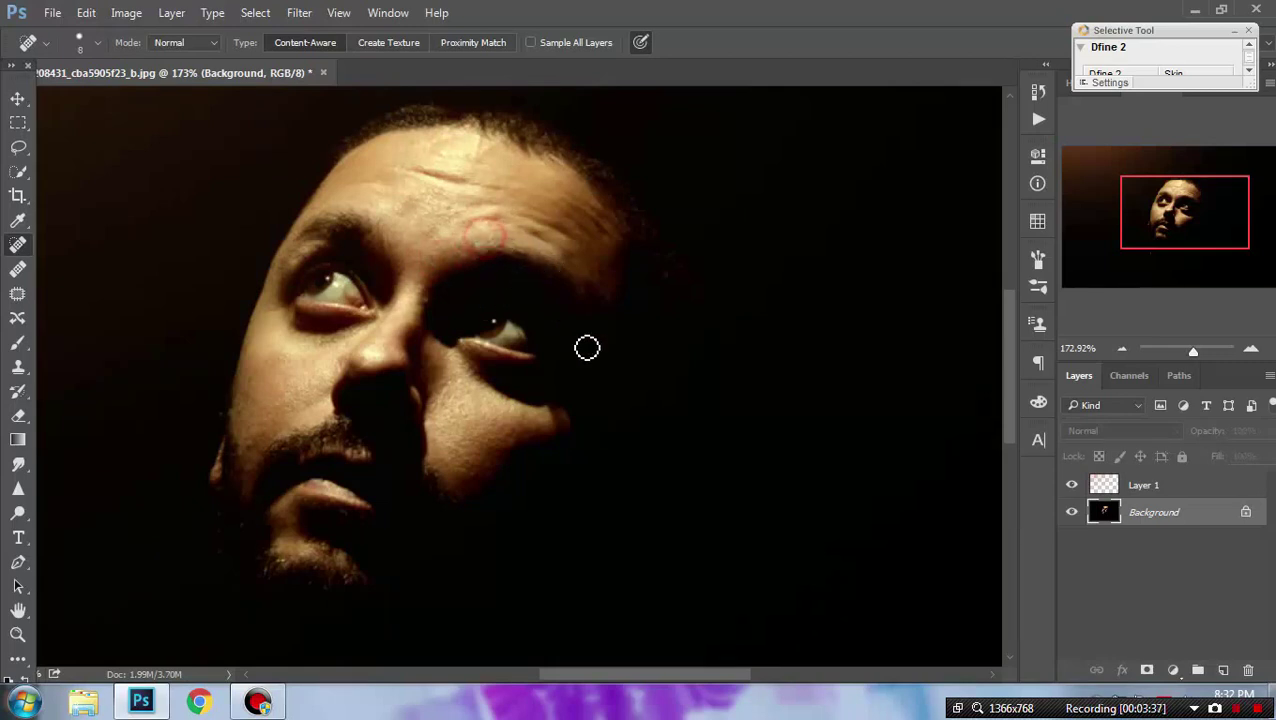
scroll(585, 346, "down", 1)
scroll(578, 345, "down", 1)
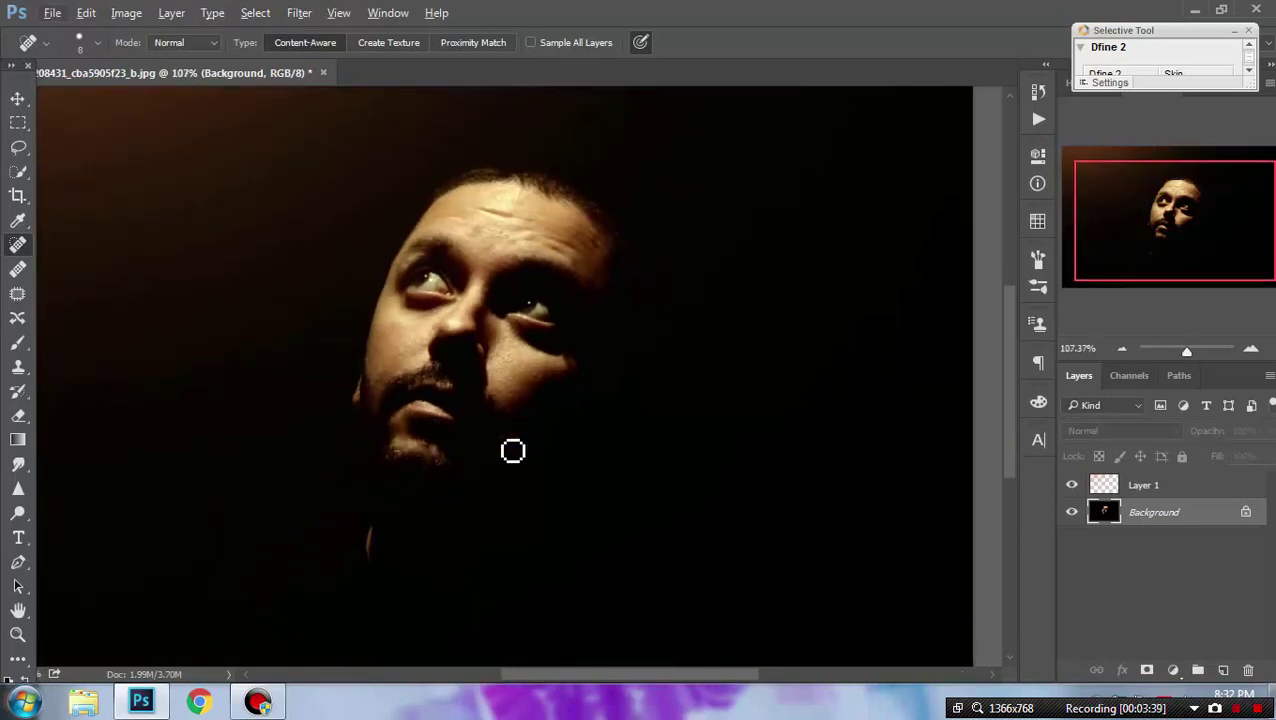
- Zoom out to show the full warm portrait and stop the screen recording
scroll(514, 450, "down", 1)
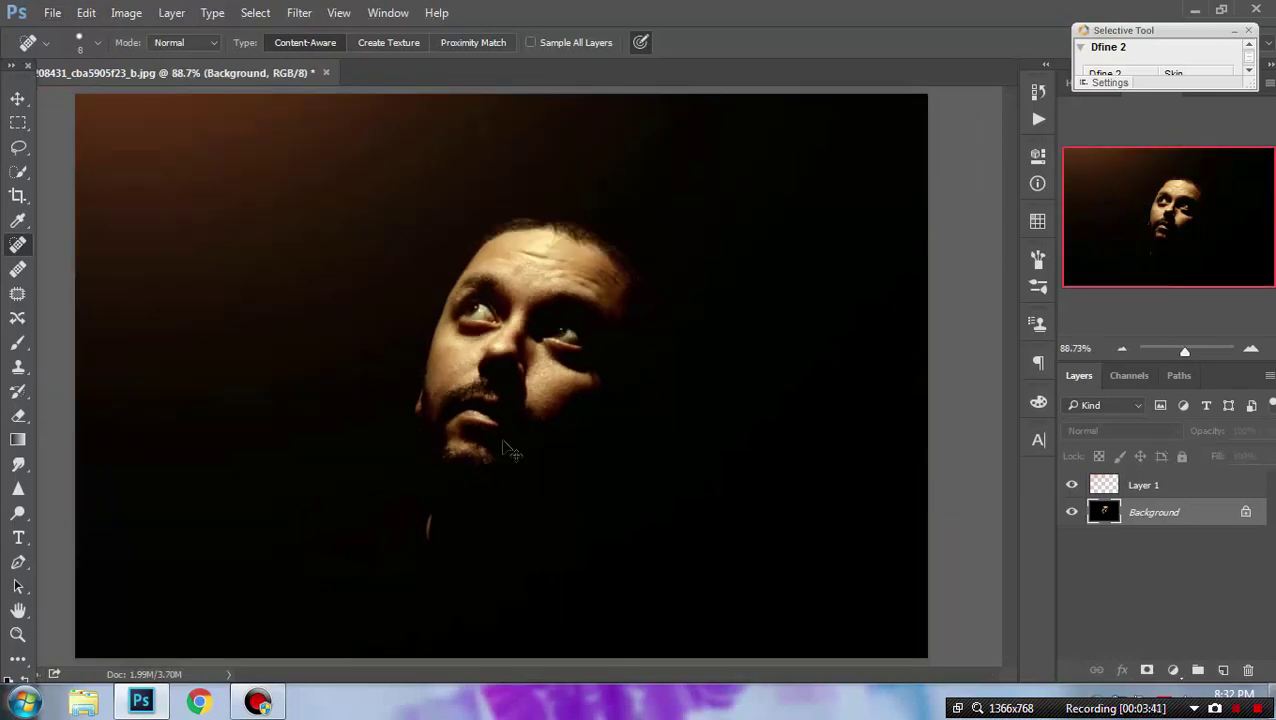
scroll(510, 450, "up", 1)
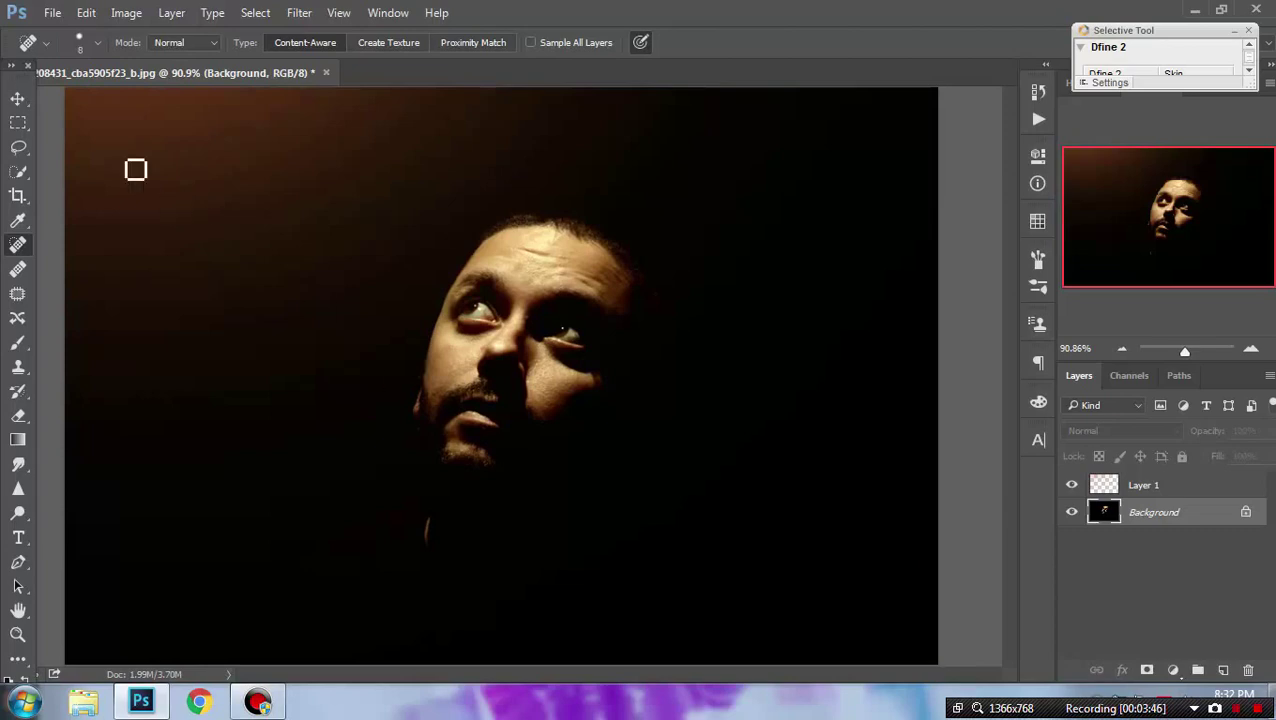
left_click(1248, 708)
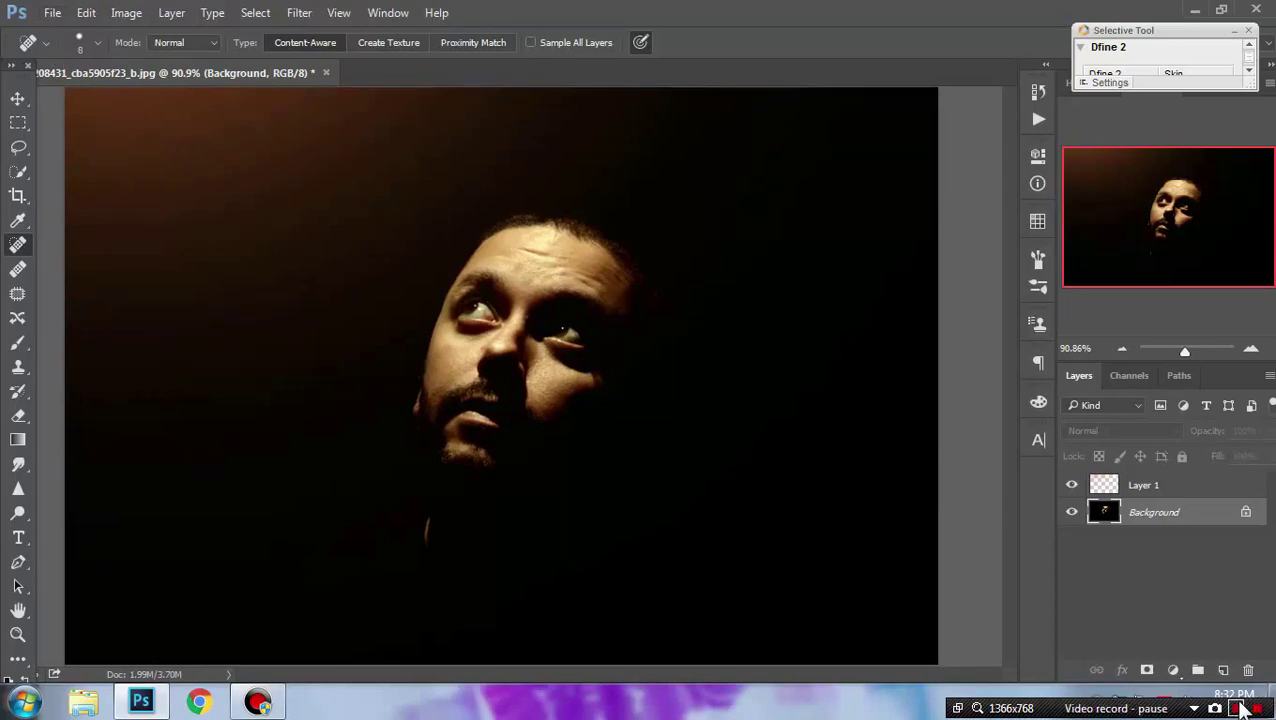